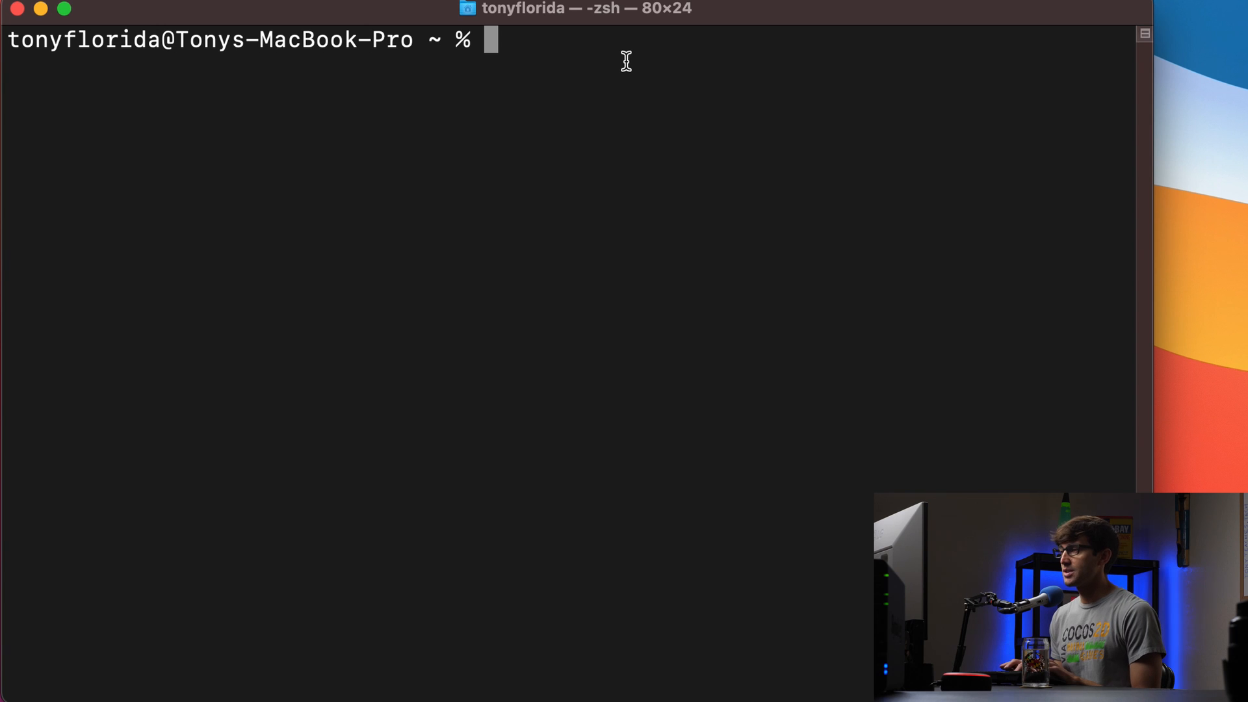
type("telnet ")
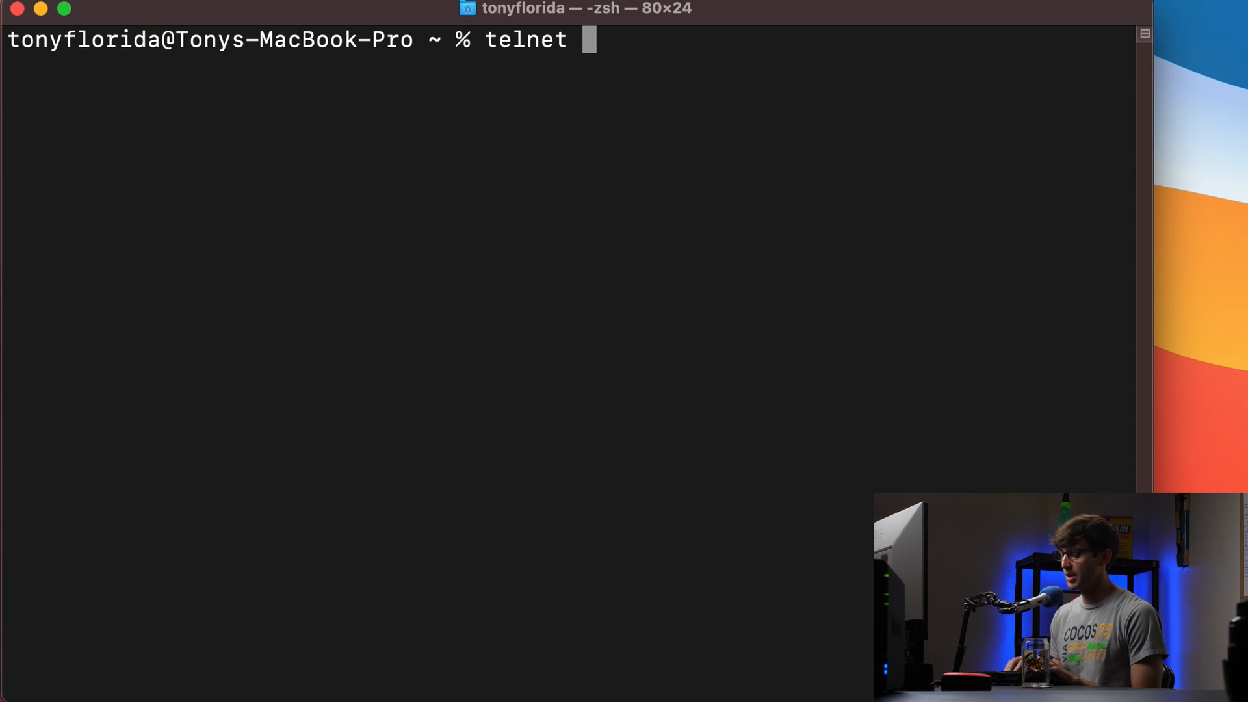
type("tonyteaches.tech ")
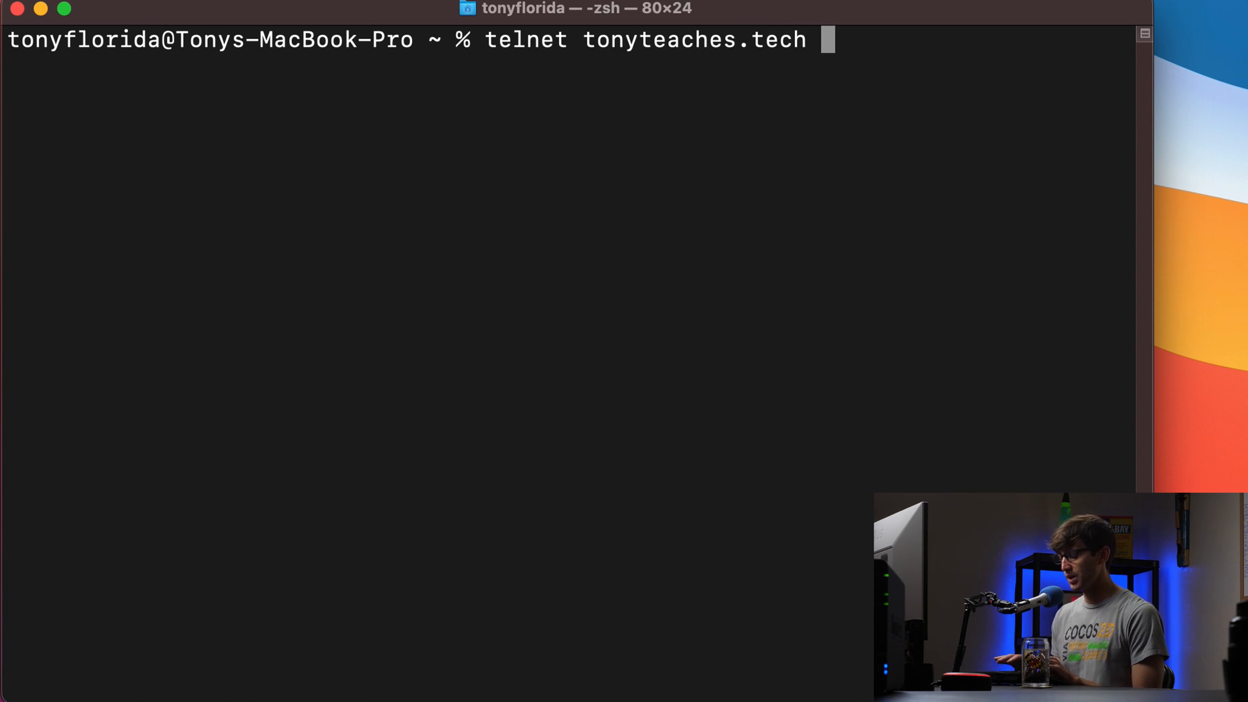
type("80")
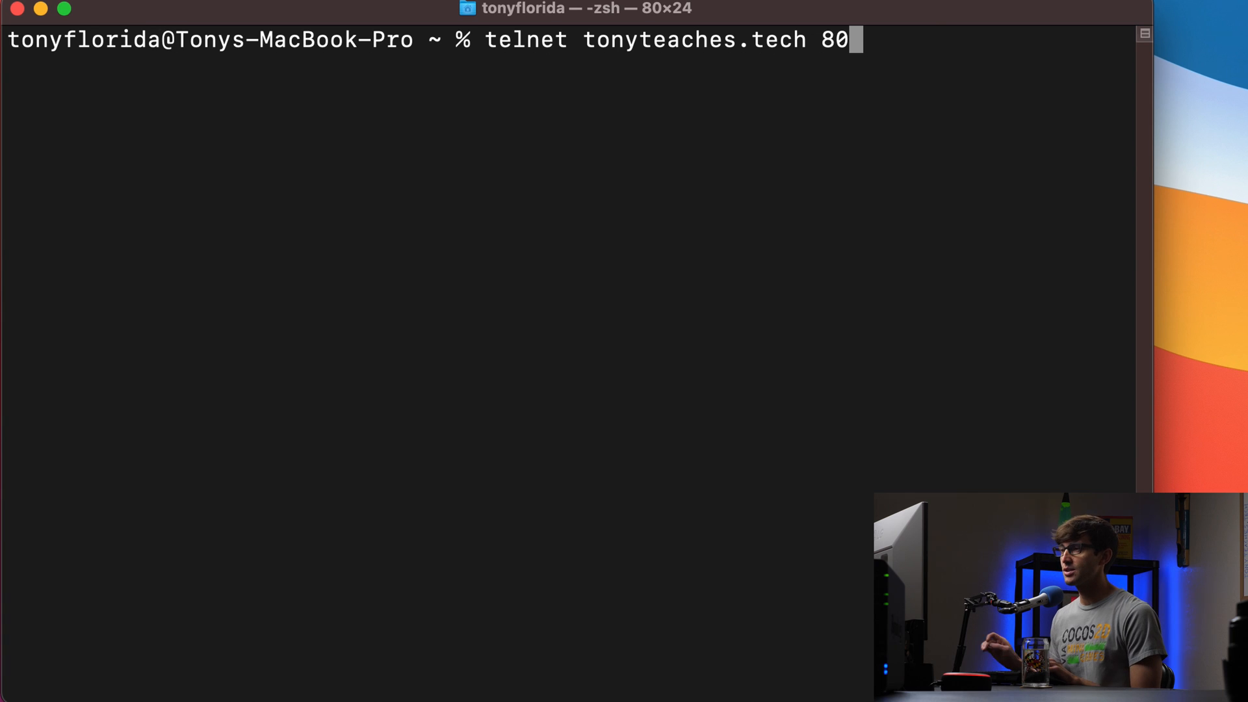
Run telnet tonyteaches.tech 80 and highlight the Connected line confirming the port is open.
key("Return")
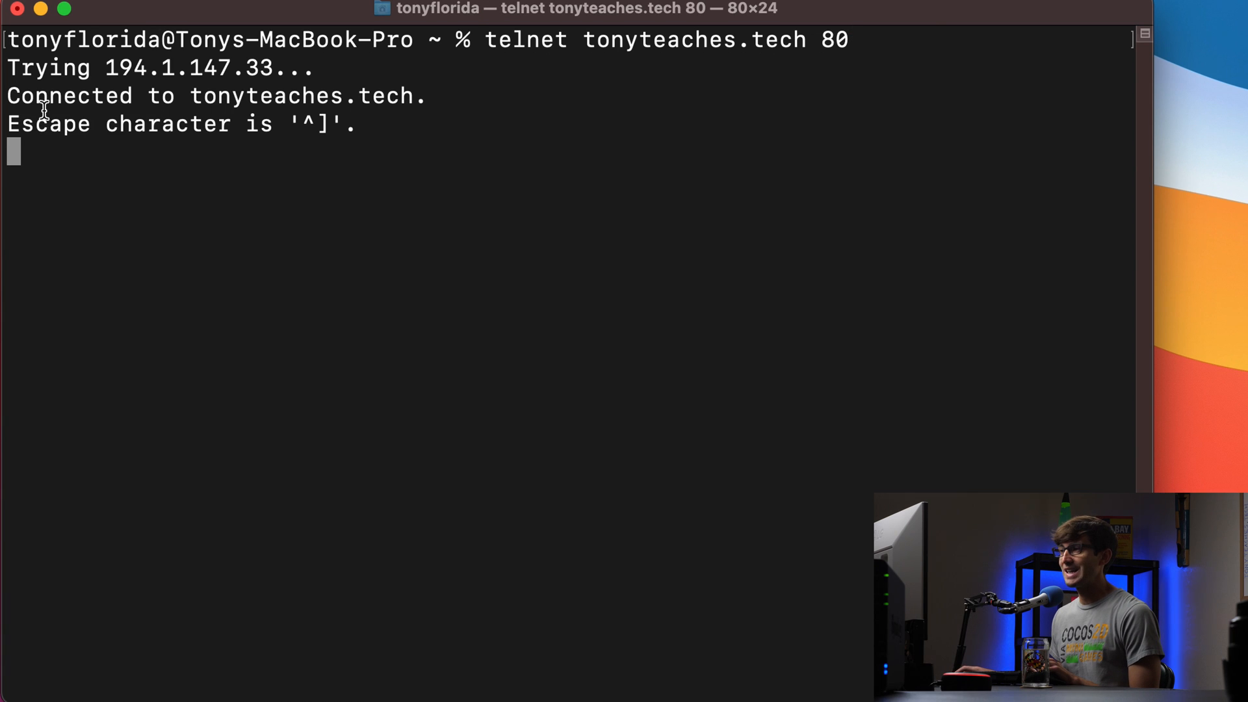
left_click_drag(8, 95, 91, 123)
left_click_drag(8, 96, 414, 98)
left_click(189, 98, "shift")
Point out port 80, the host tonyteaches.tech and the escape character in the output.
double_click(835, 39)
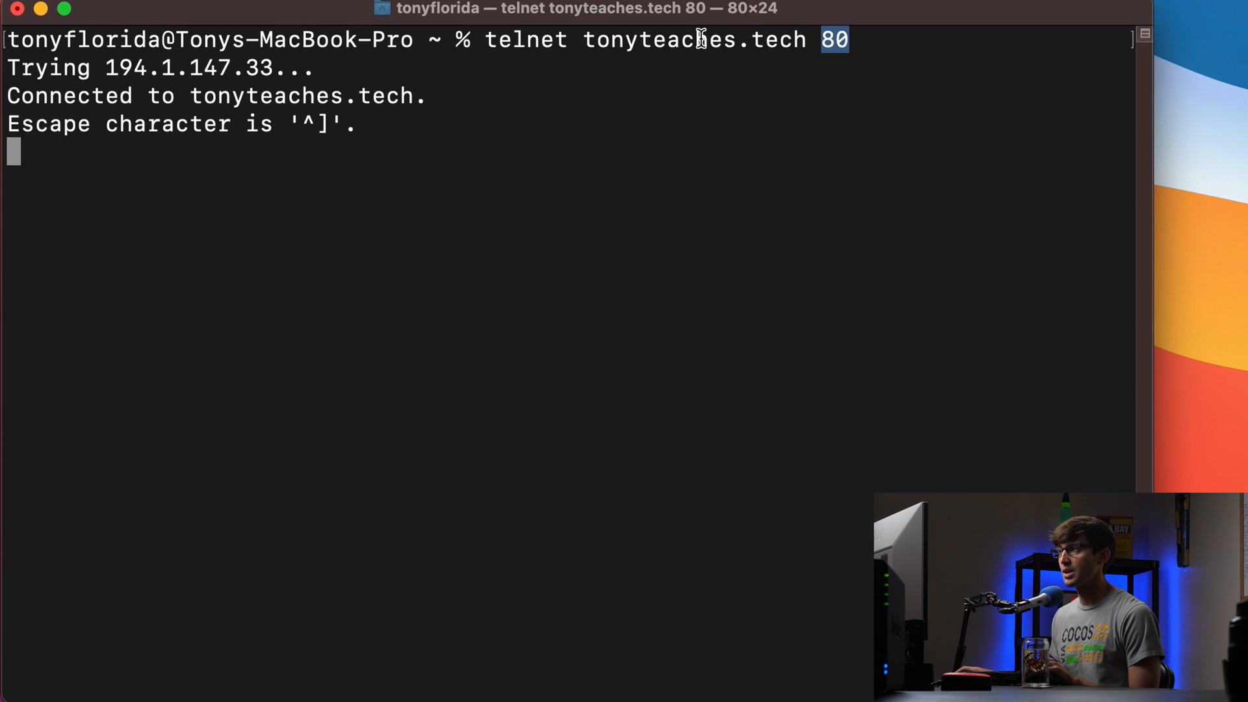
double_click(686, 39)
left_click(403, 156)
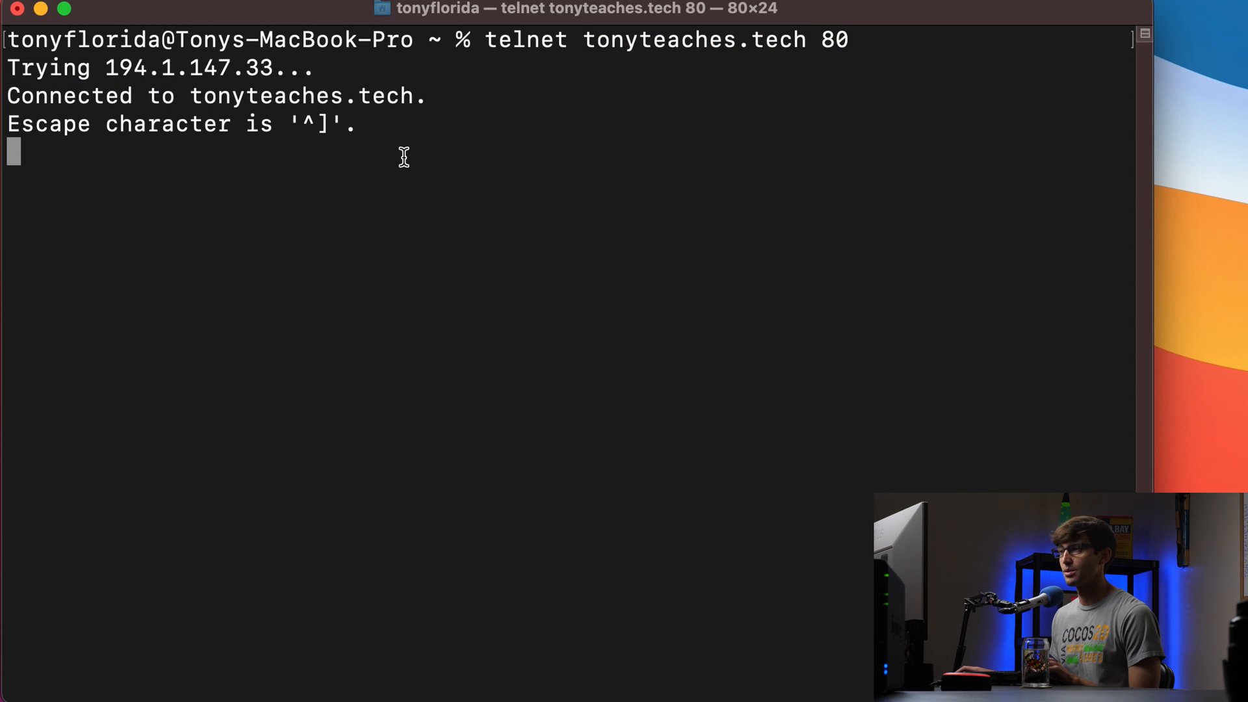
double_click(327, 127)
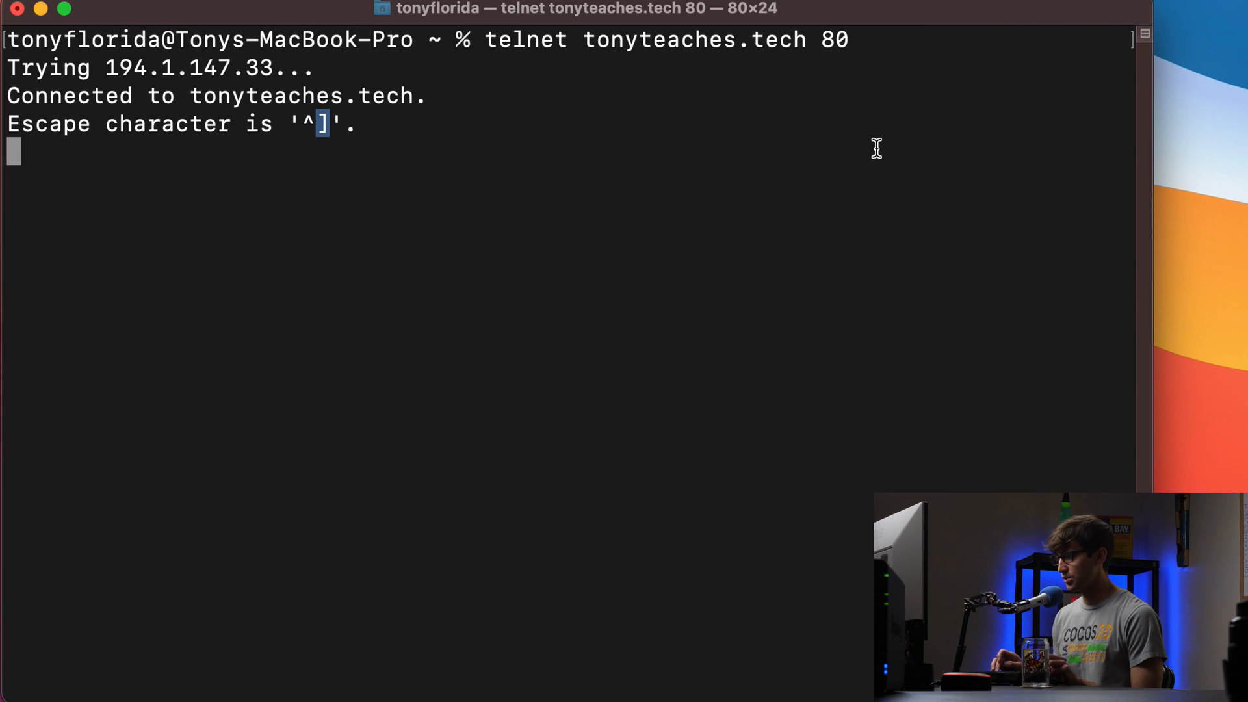
Quit the port 80 telnet session via Ctrl+] and recall the command to change the port.
key("ctrl+bracketright")
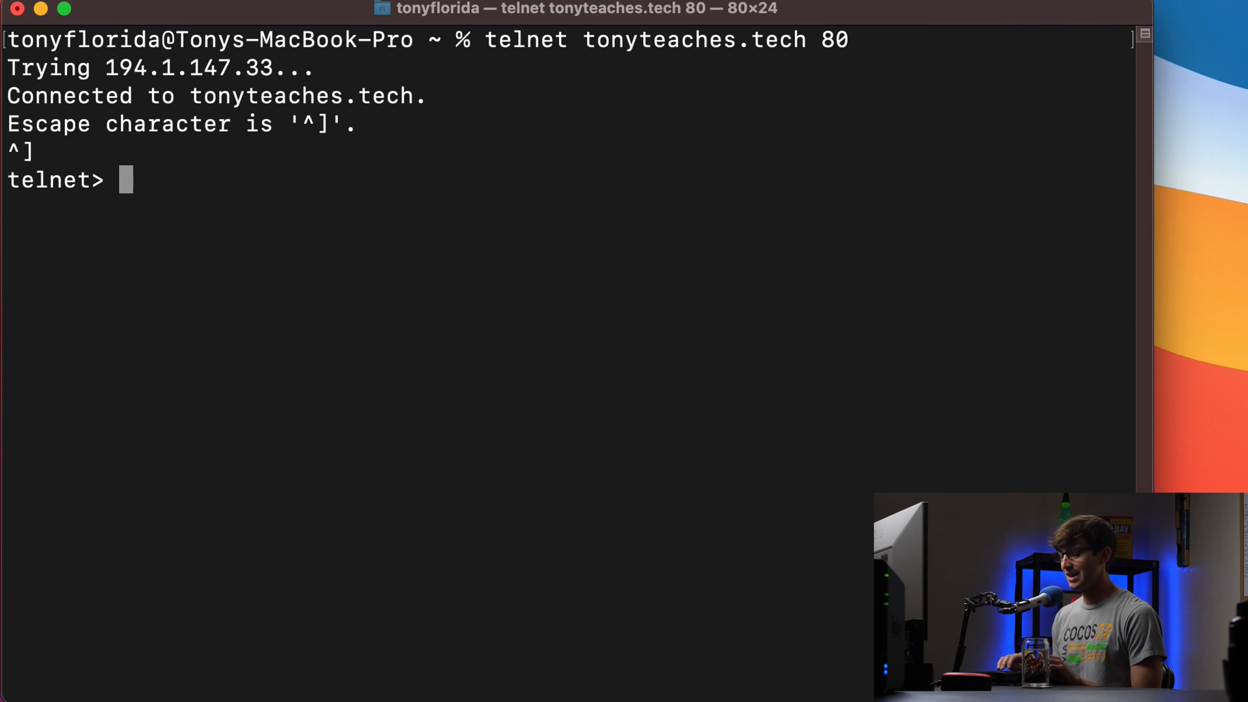
type("quit")
key("Return")
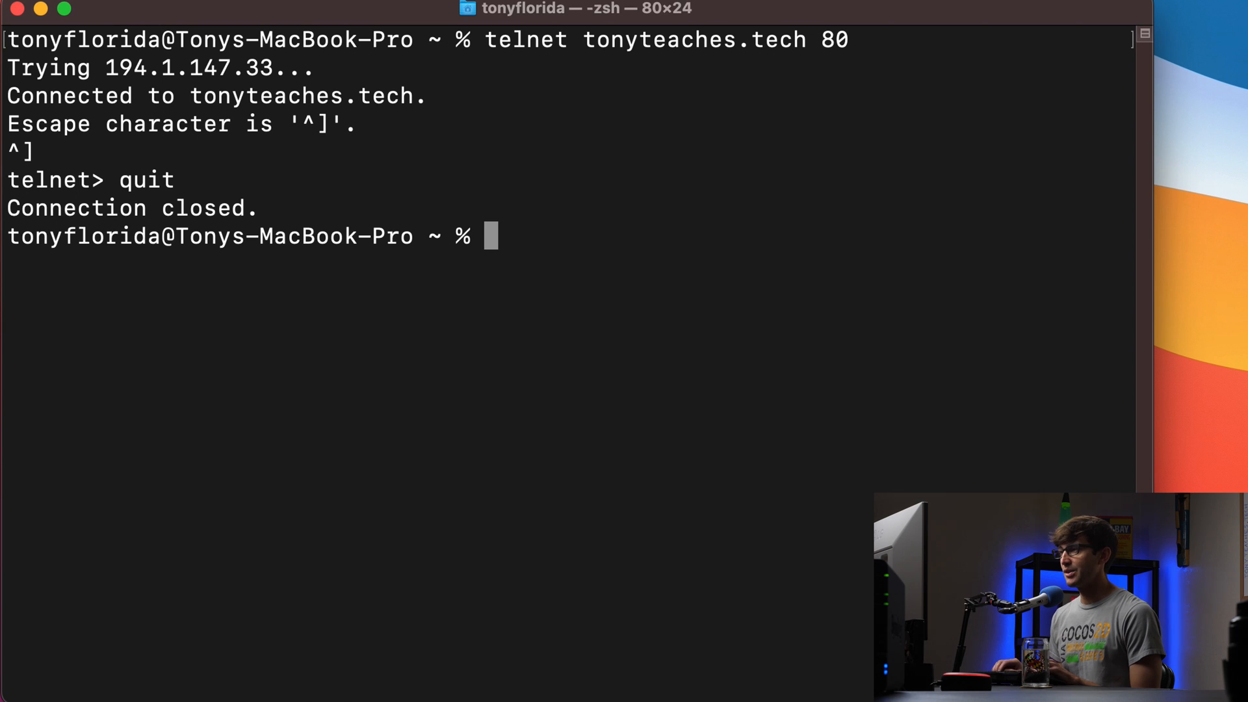
key("Up")
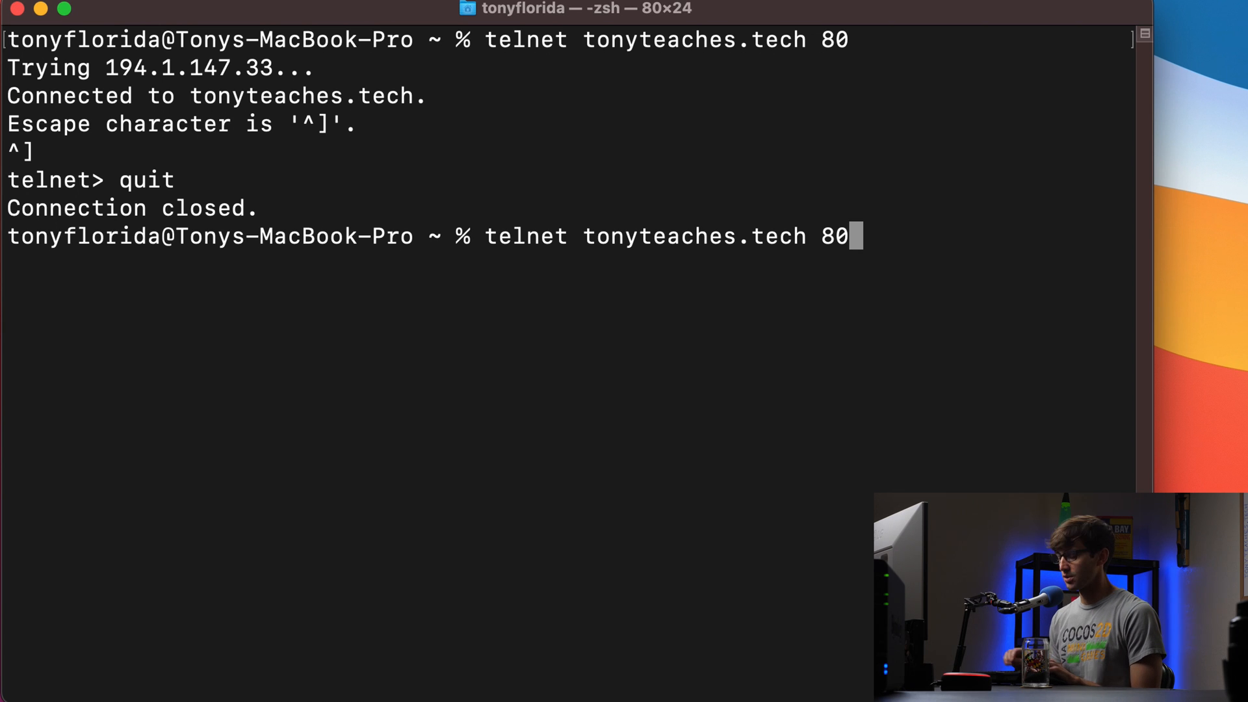
key("BackSpace")
key("BackSpace")
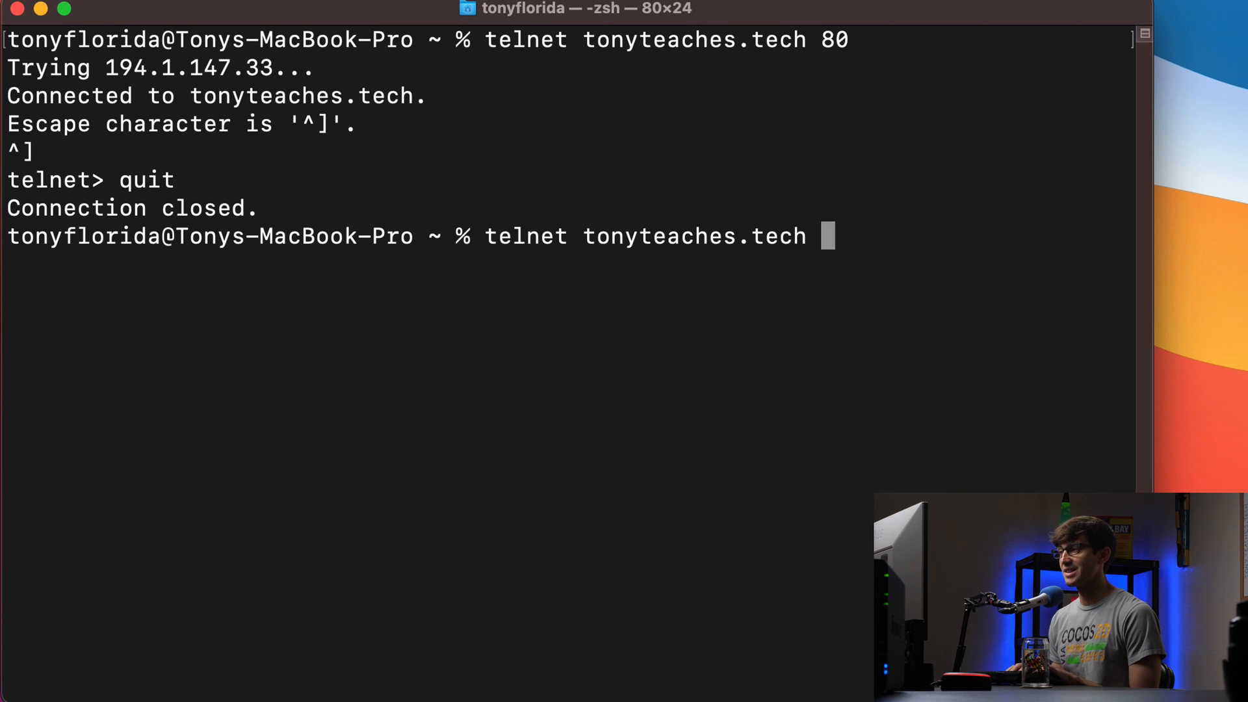
type("22")
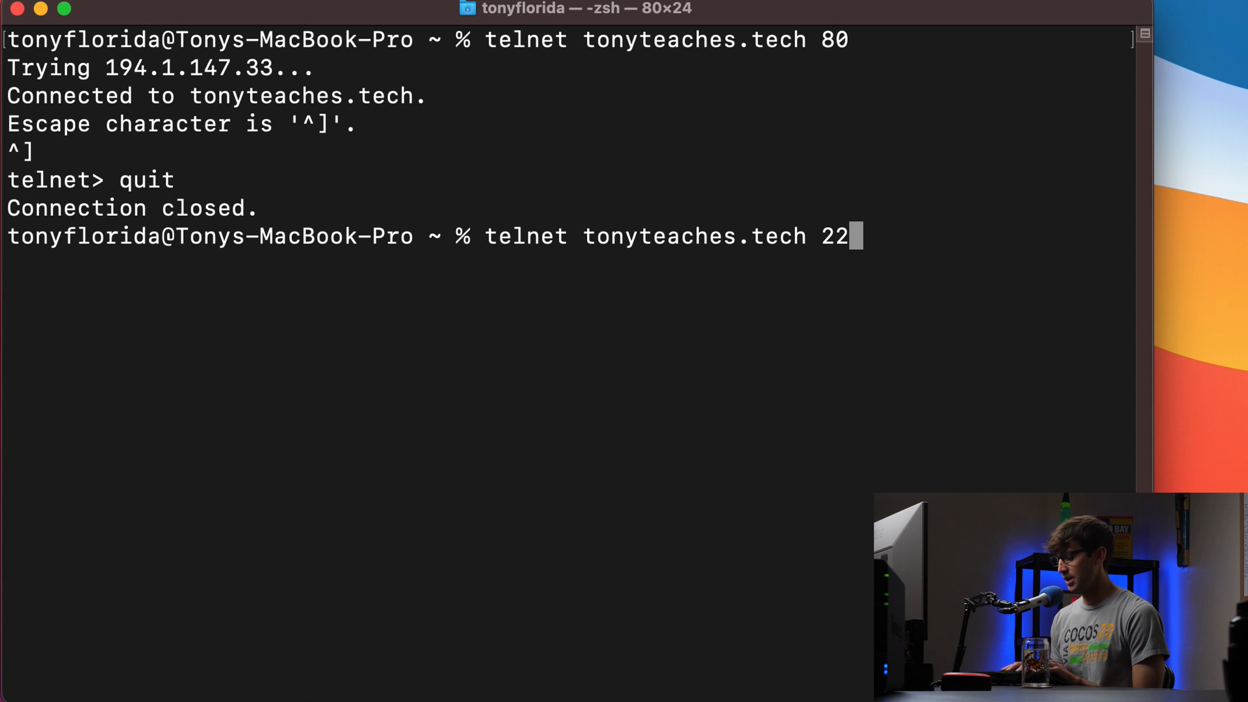
Run telnet tonyteaches.tech 22, which stalls at Trying, and cancel it with Ctrl+C.
key("Return")
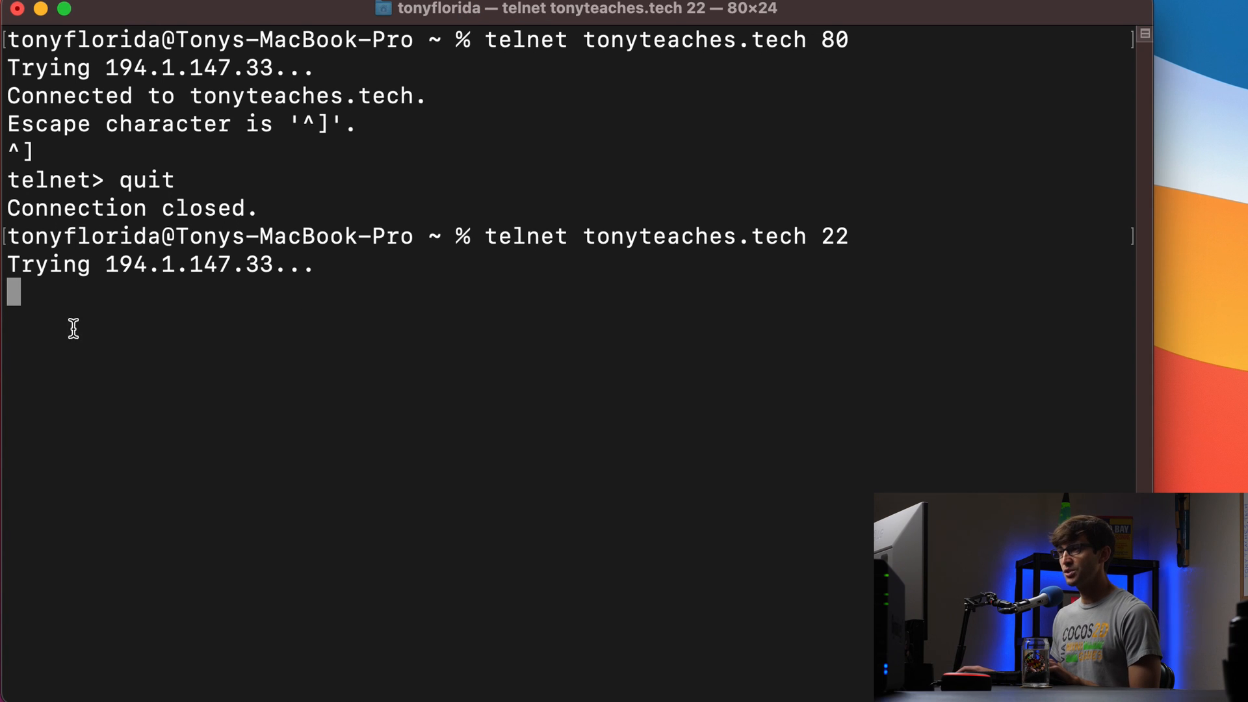
left_click_drag(70, 97, 173, 102)
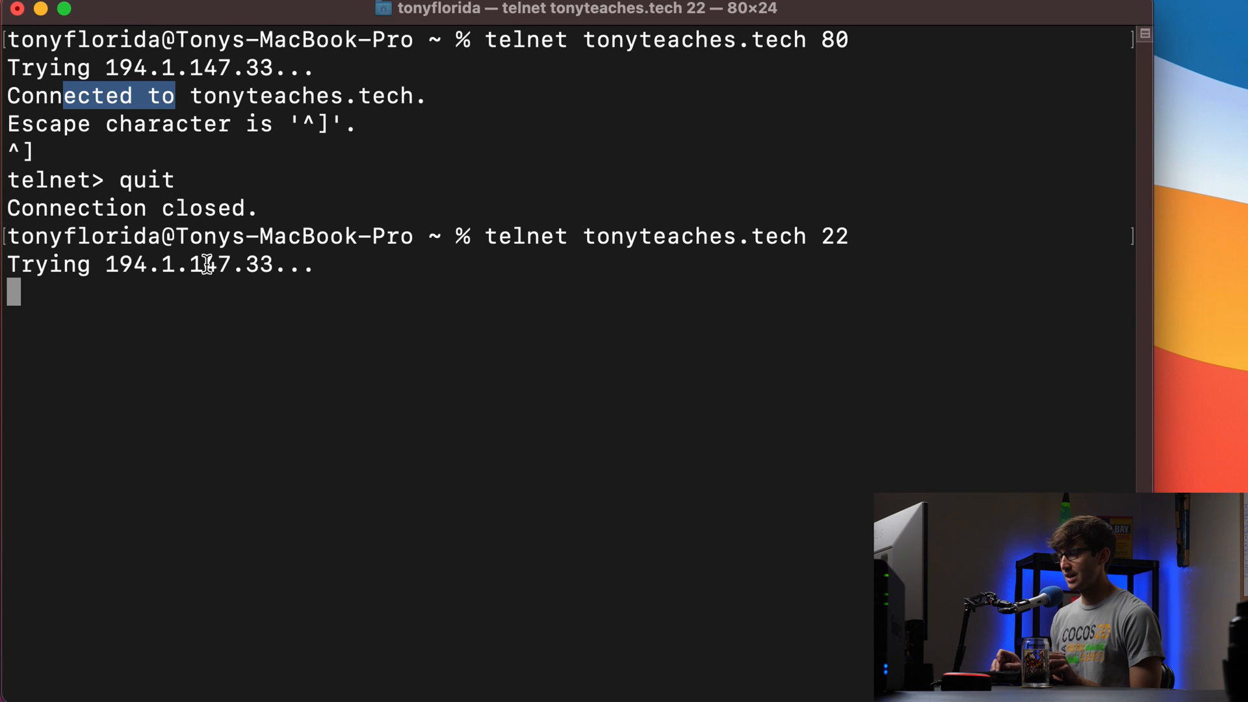
key("ctrl+c")
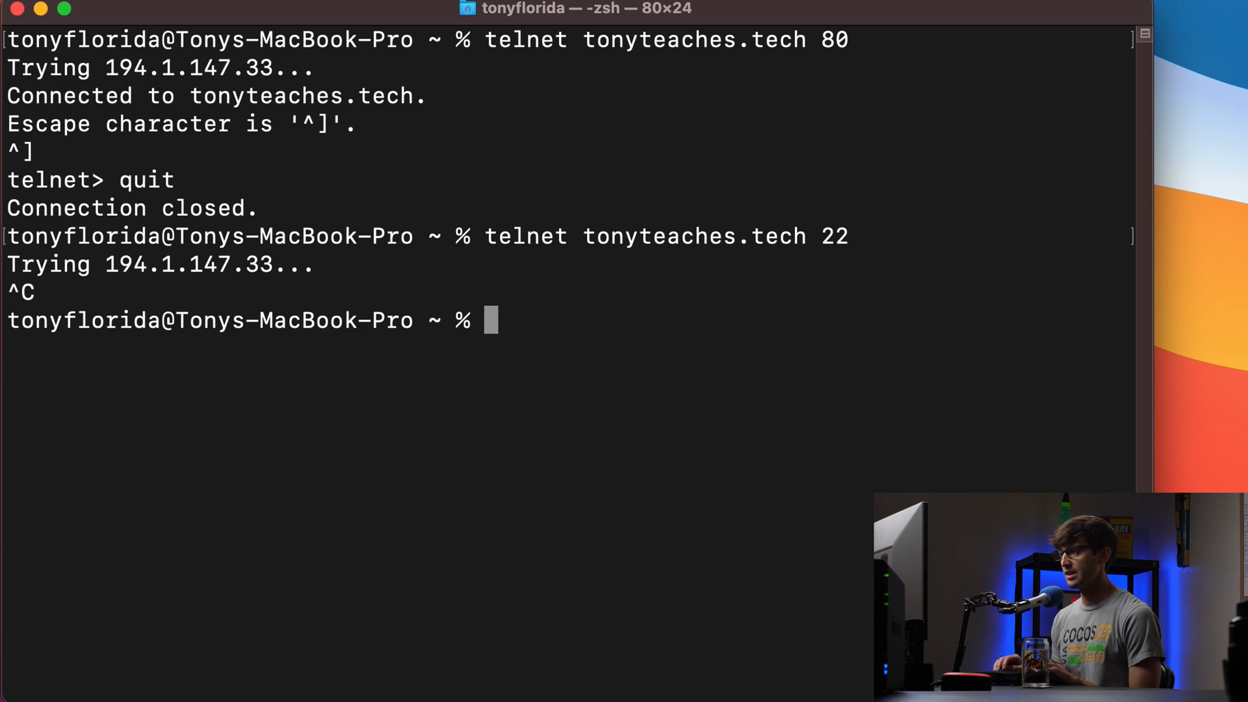
key("Return")
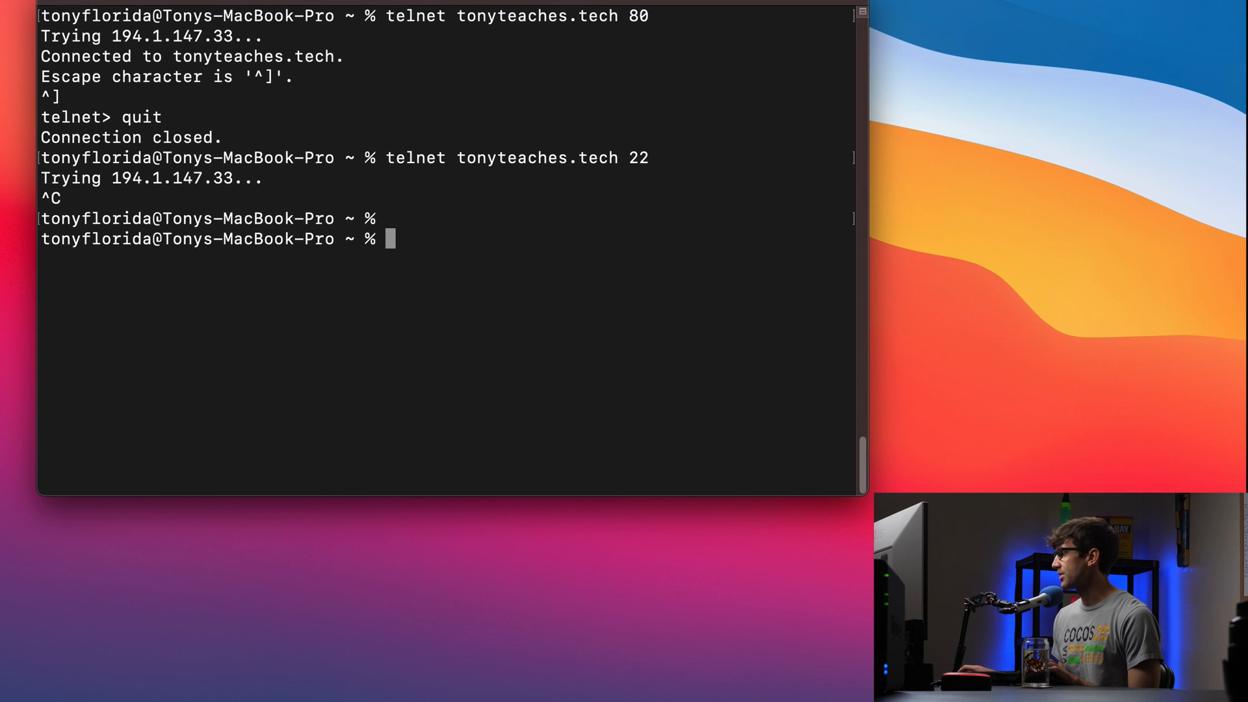
key("super+n")
type("ssh root@192.53.127.36")
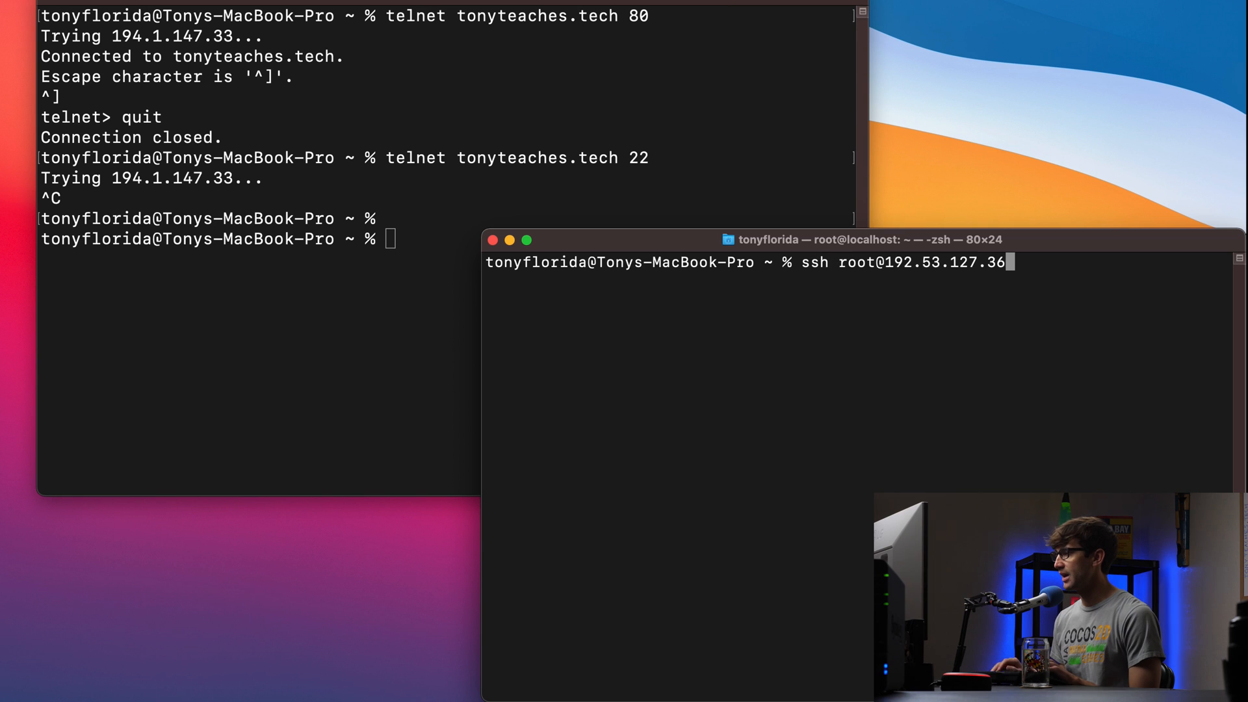
double_click(895, 260)
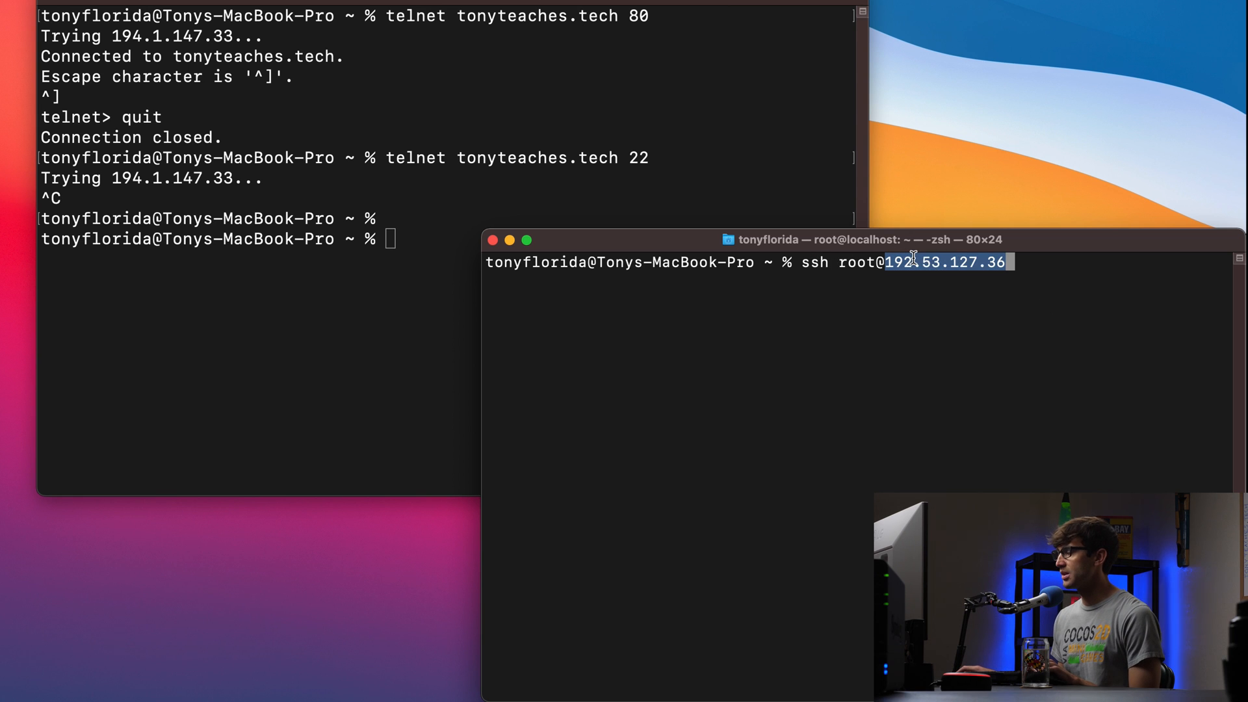
right_click(913, 259)
left_click(924, 363)
left_click(830, 333)
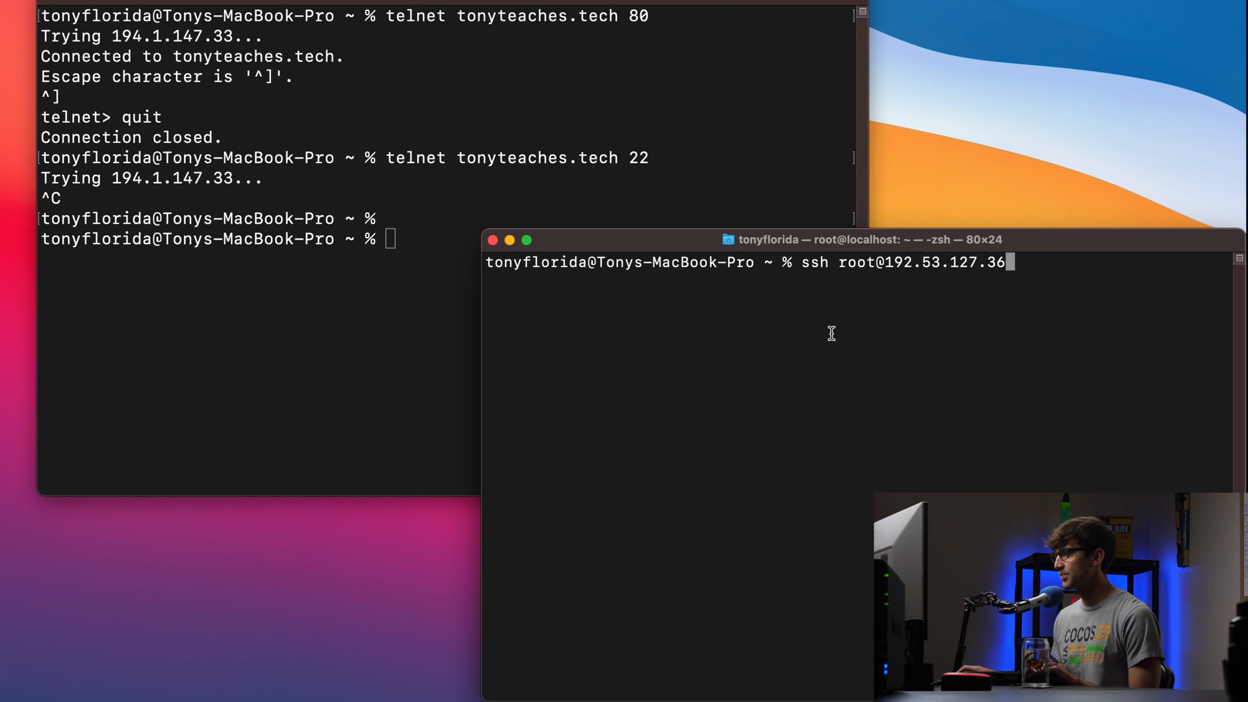
key("Return")
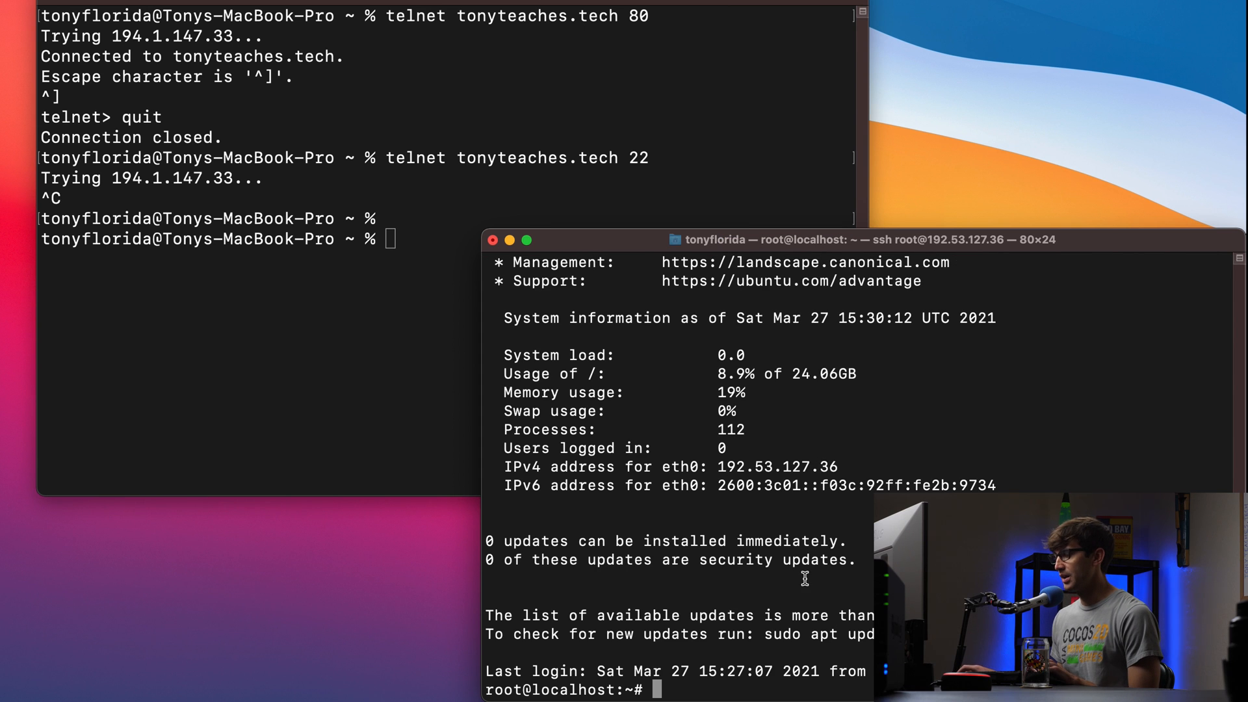
From the first window, telnet to 192.53.127.36 on port 22 and note the OpenSSH banner.
left_click(475, 328)
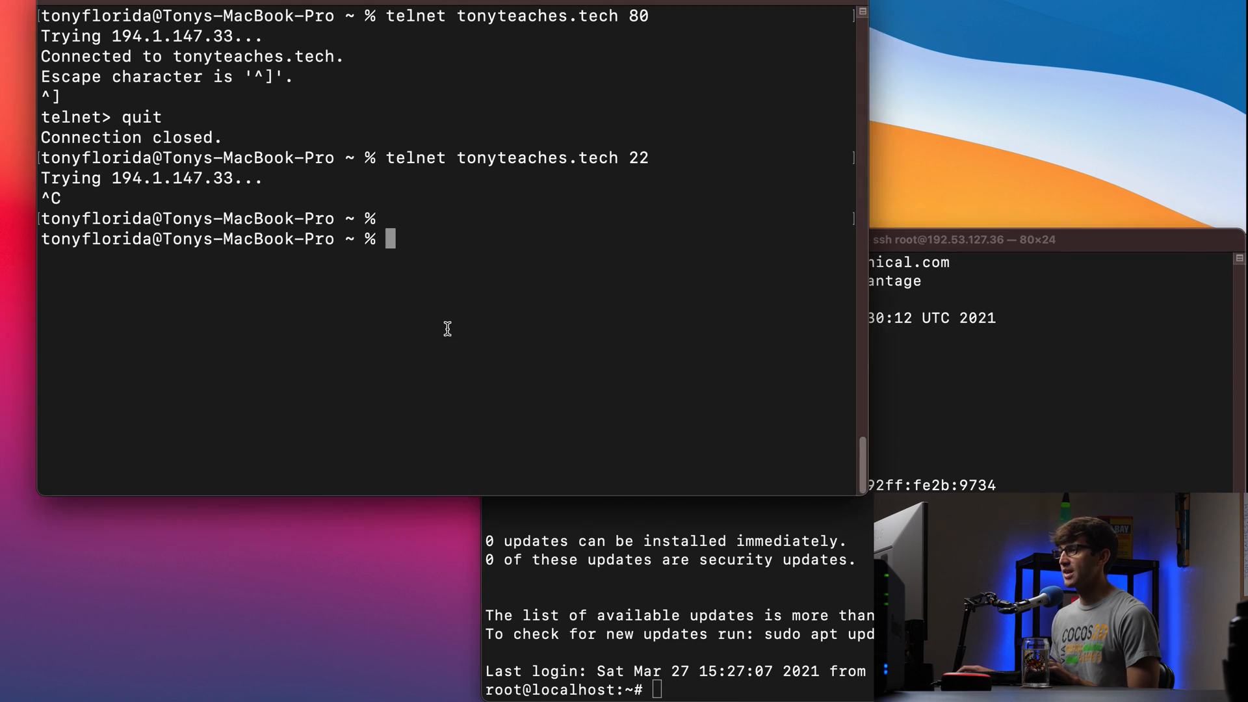
type("telnet")
key("super+v")
type("22")
key("Return")
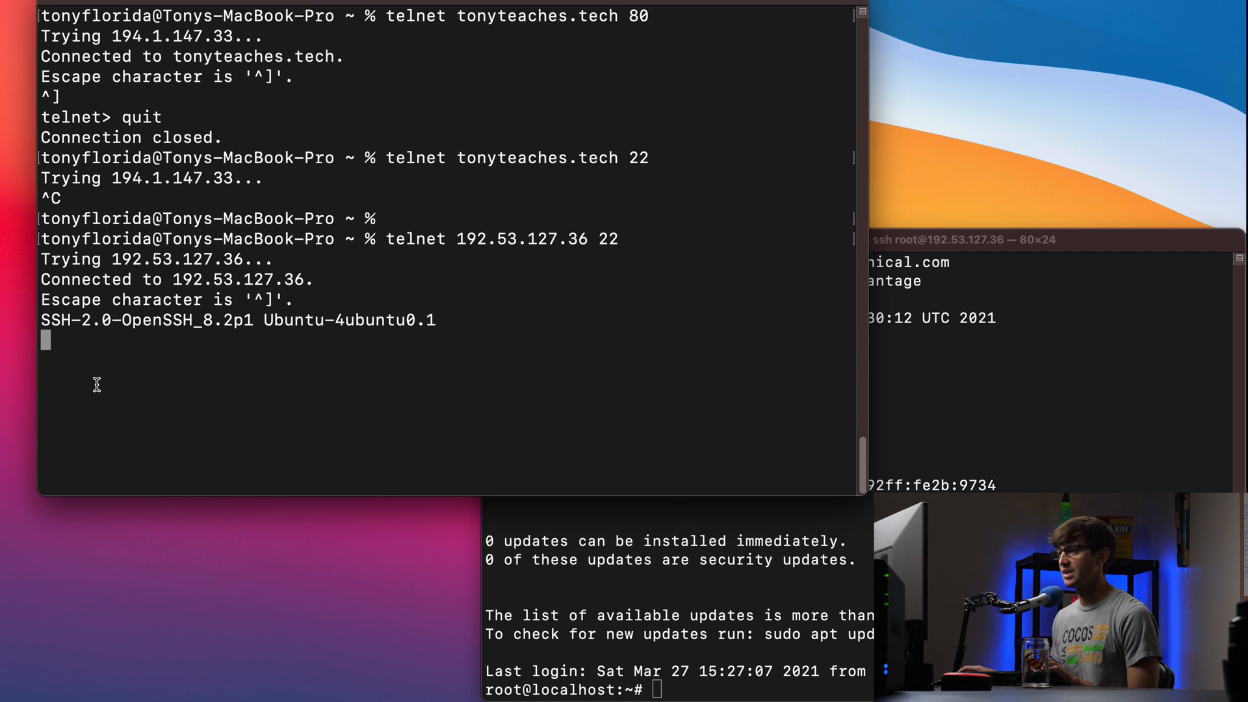
double_click(176, 281)
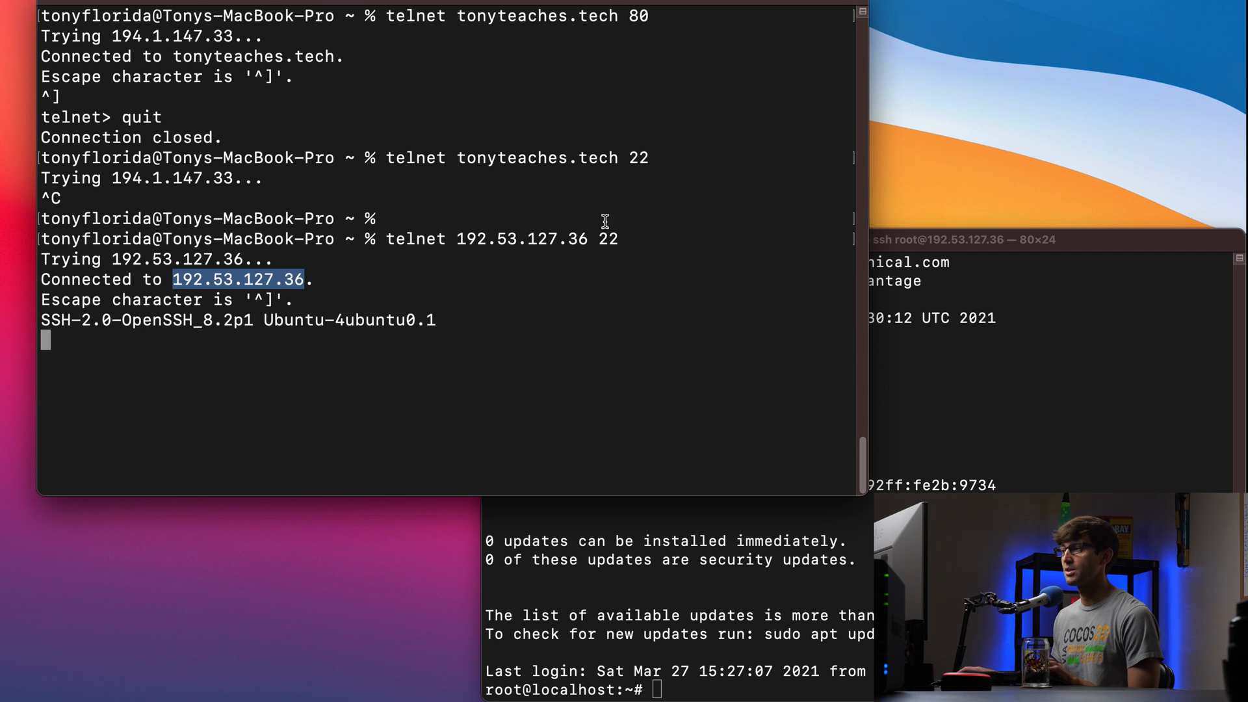
left_click(499, 240)
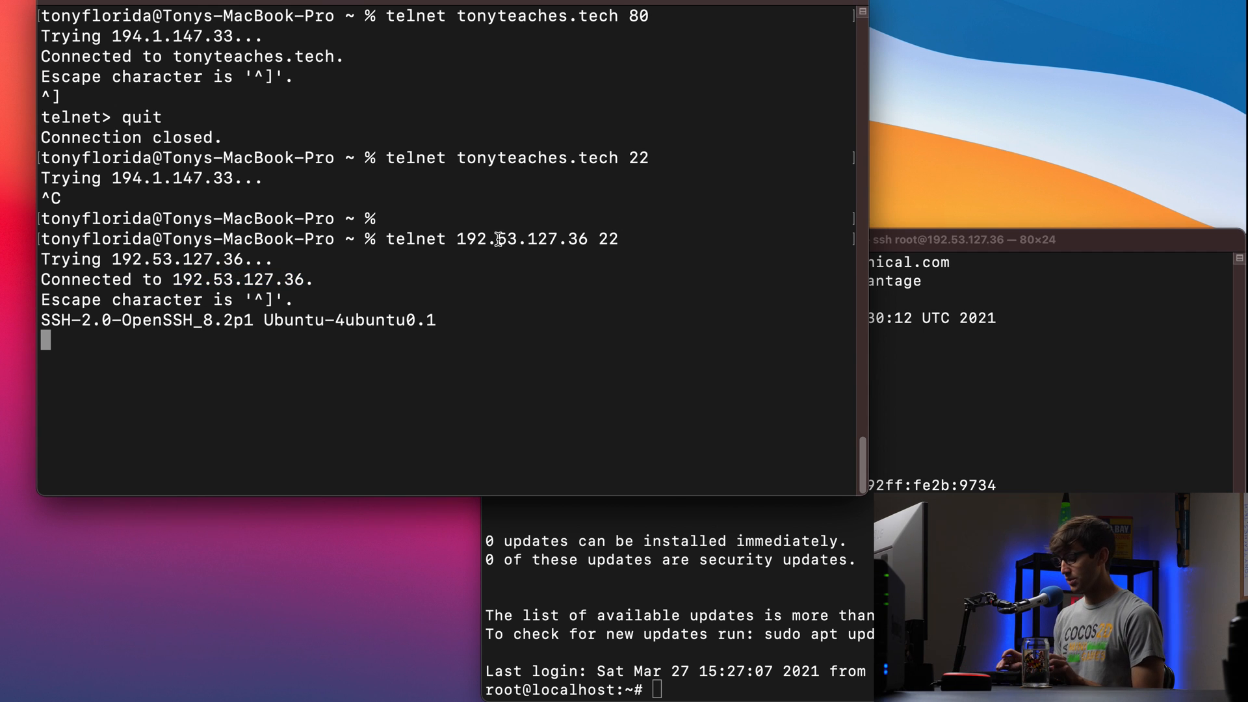
Quit the connected telnet session back to the shell prompt.
key("ctrl+bracketright")
type("quit")
key("Return")
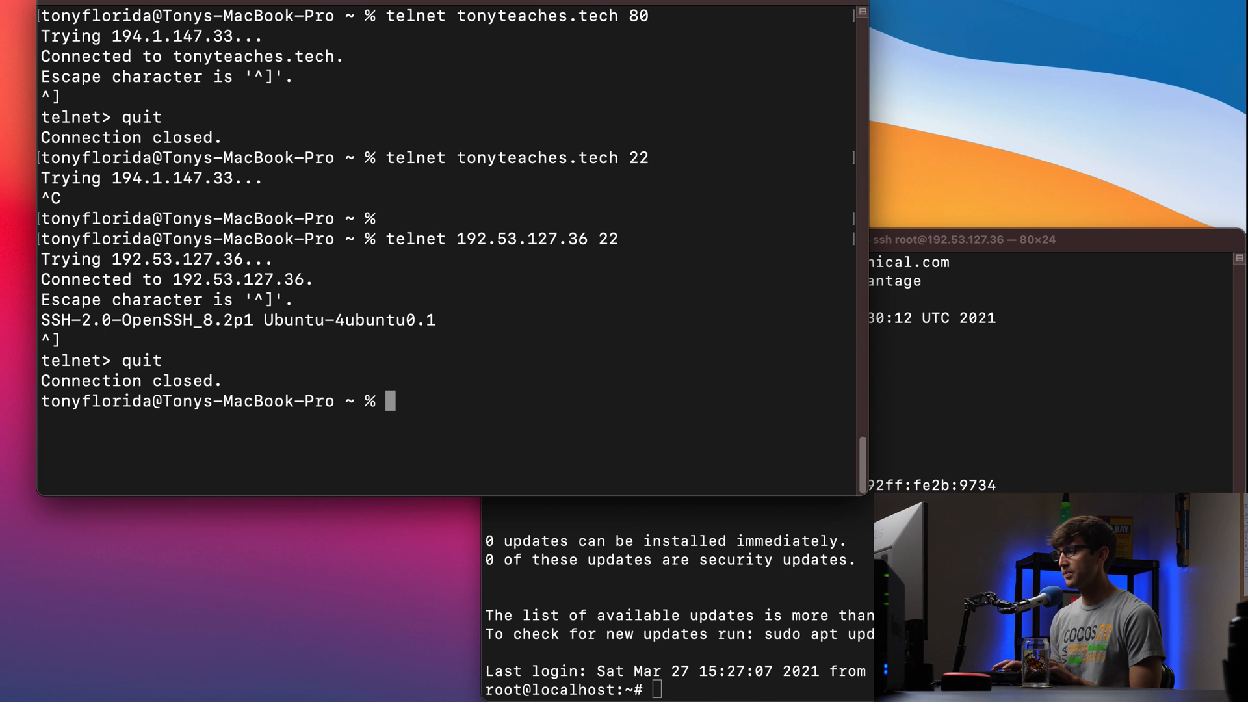
Run 'ufw deny ssh' on the server, then rerun telnet 192.53.127.36 22 locally, which times out.
left_click(995, 538)
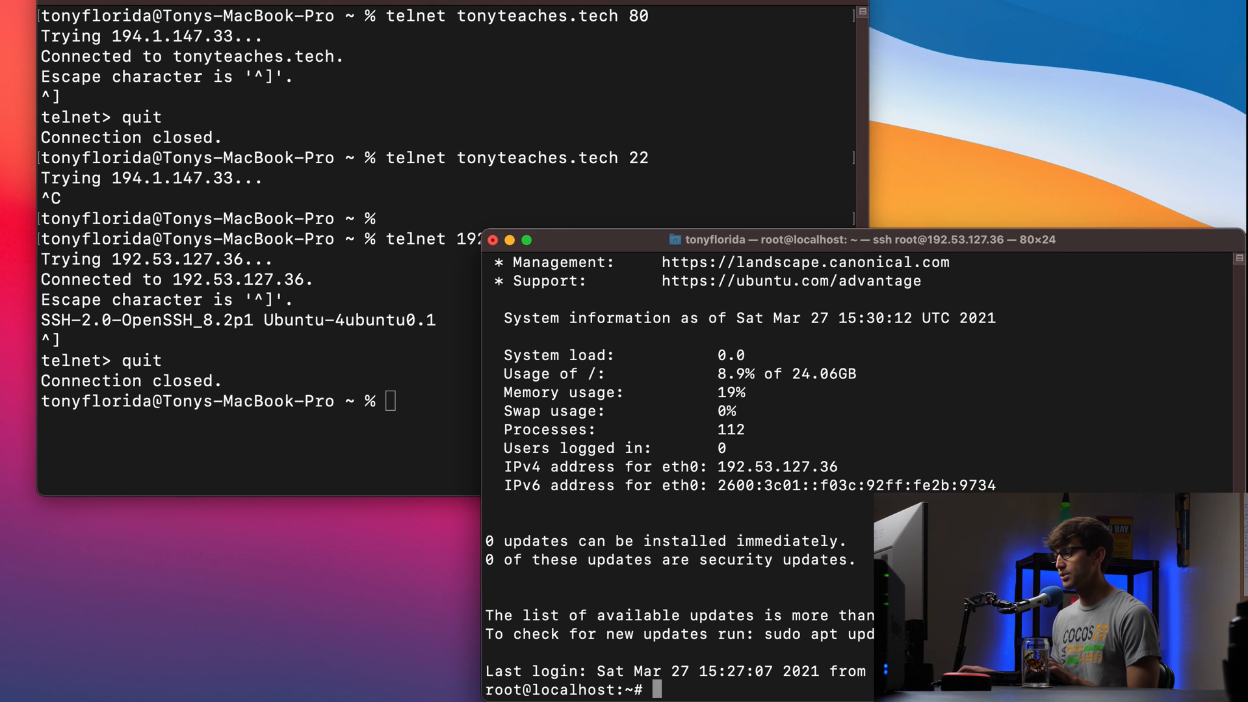
type("uf")
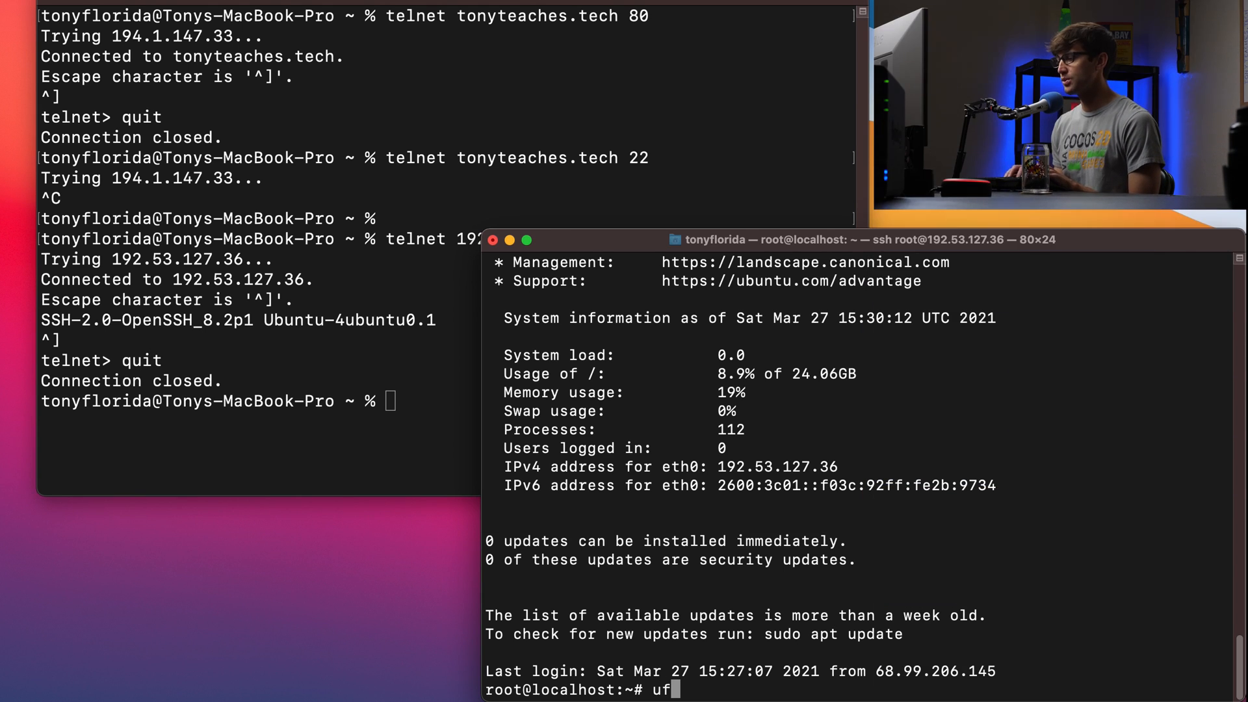
type("w deny ssh")
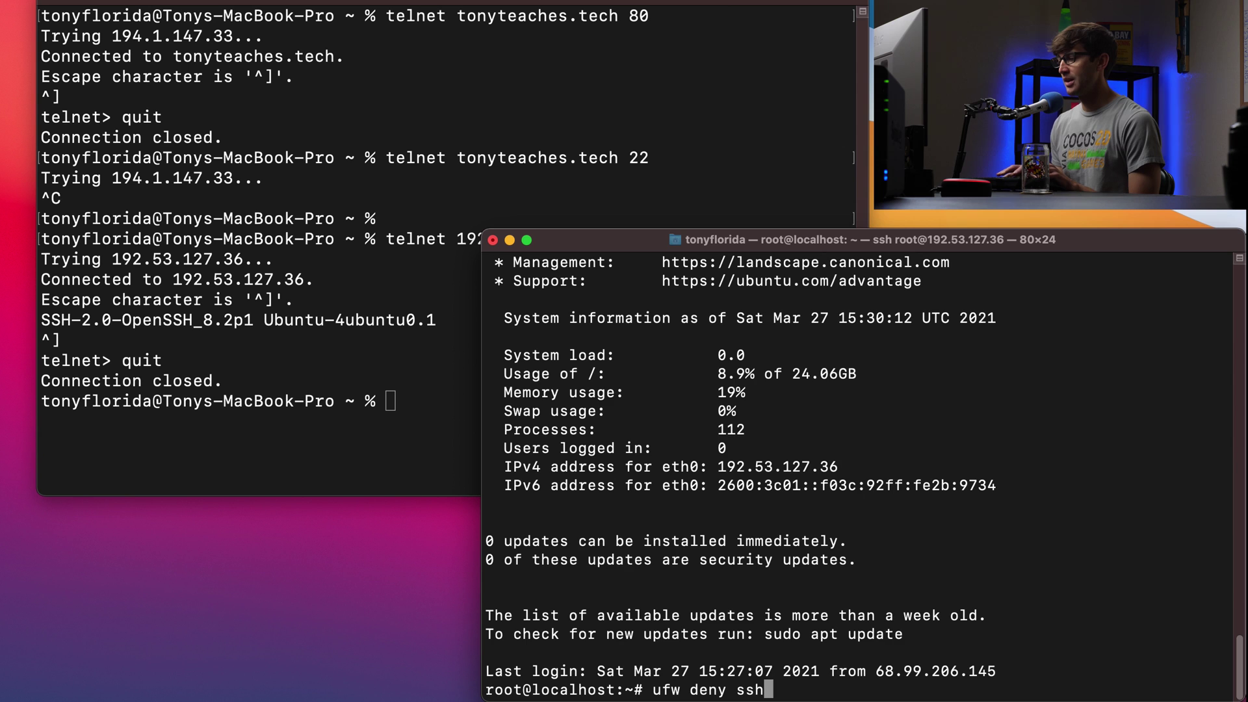
key("Return")
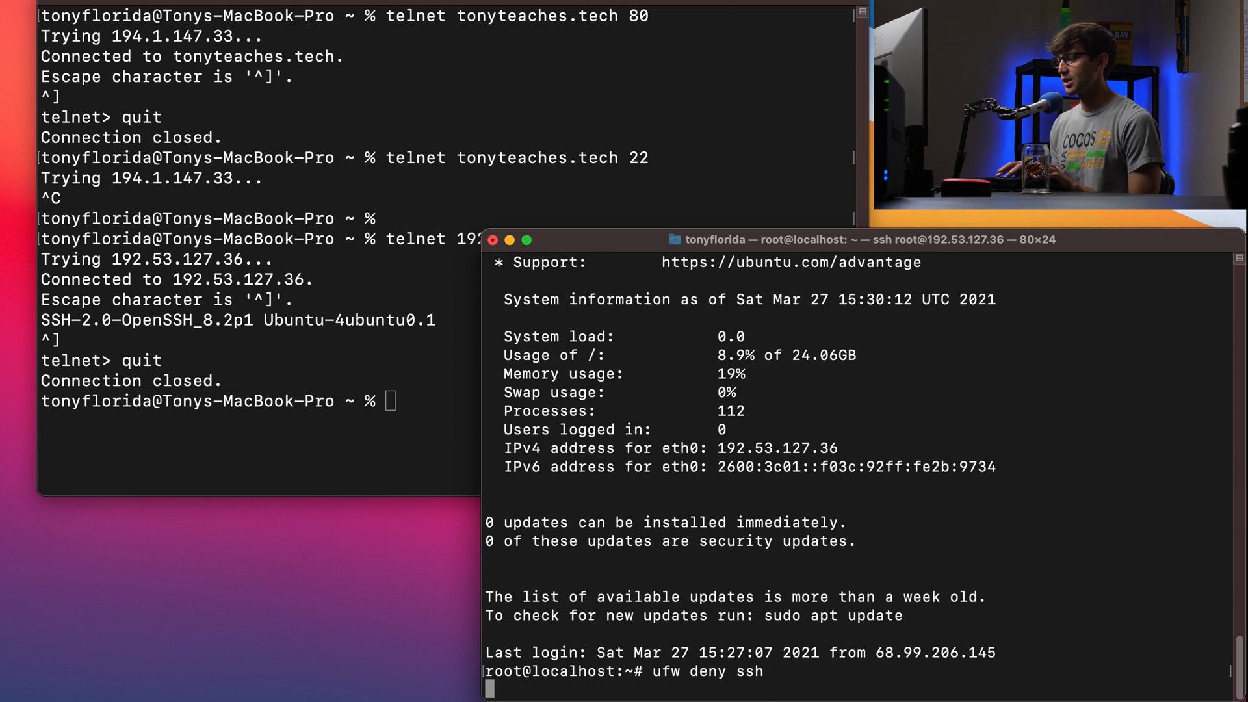
left_click(432, 415)
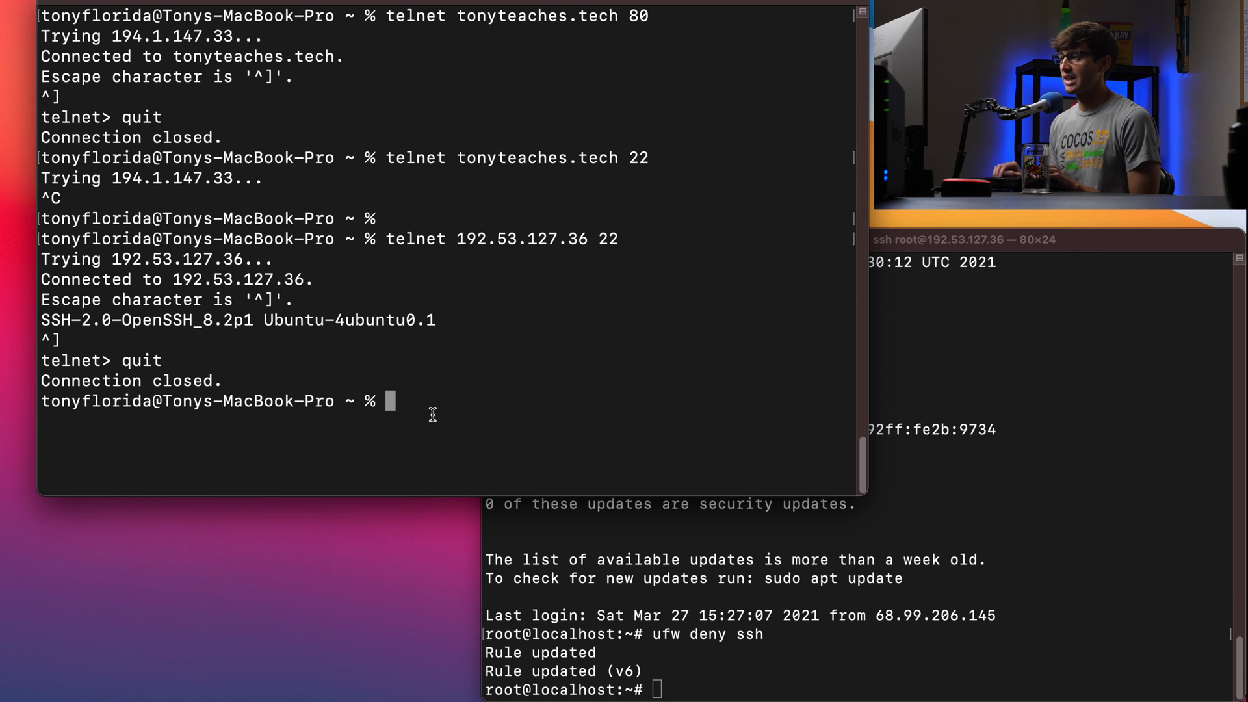
key("Up")
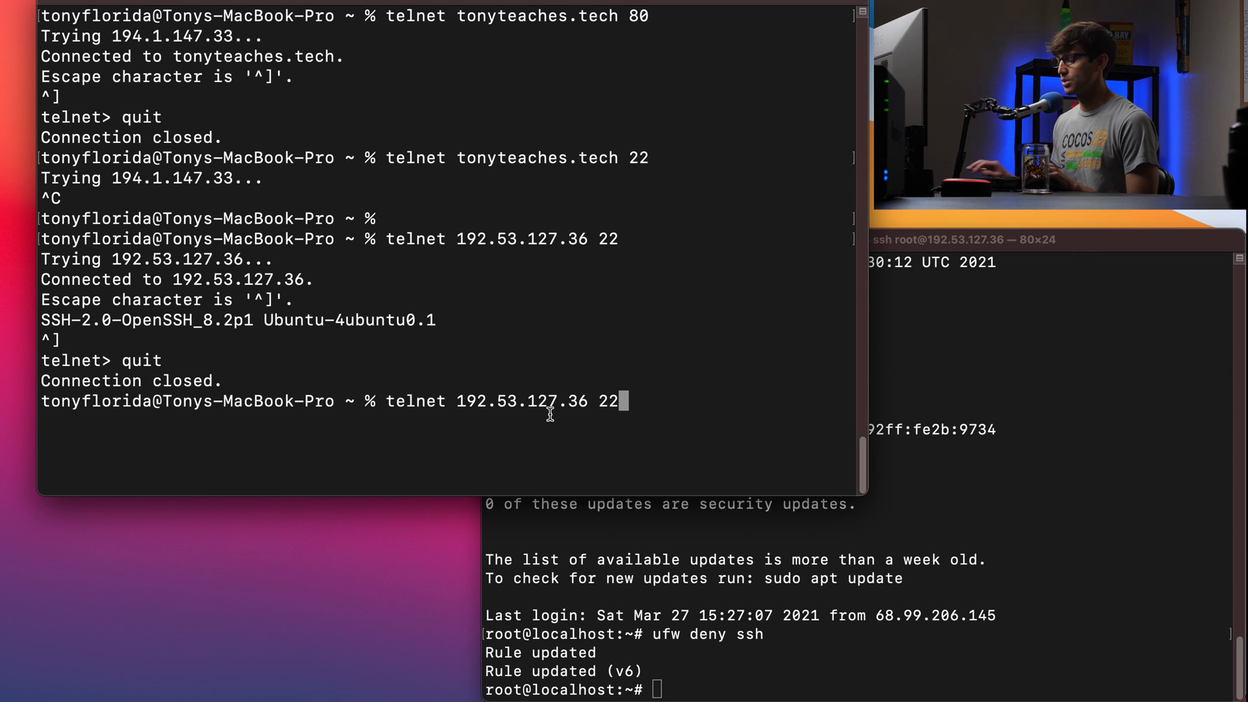
key("Return")
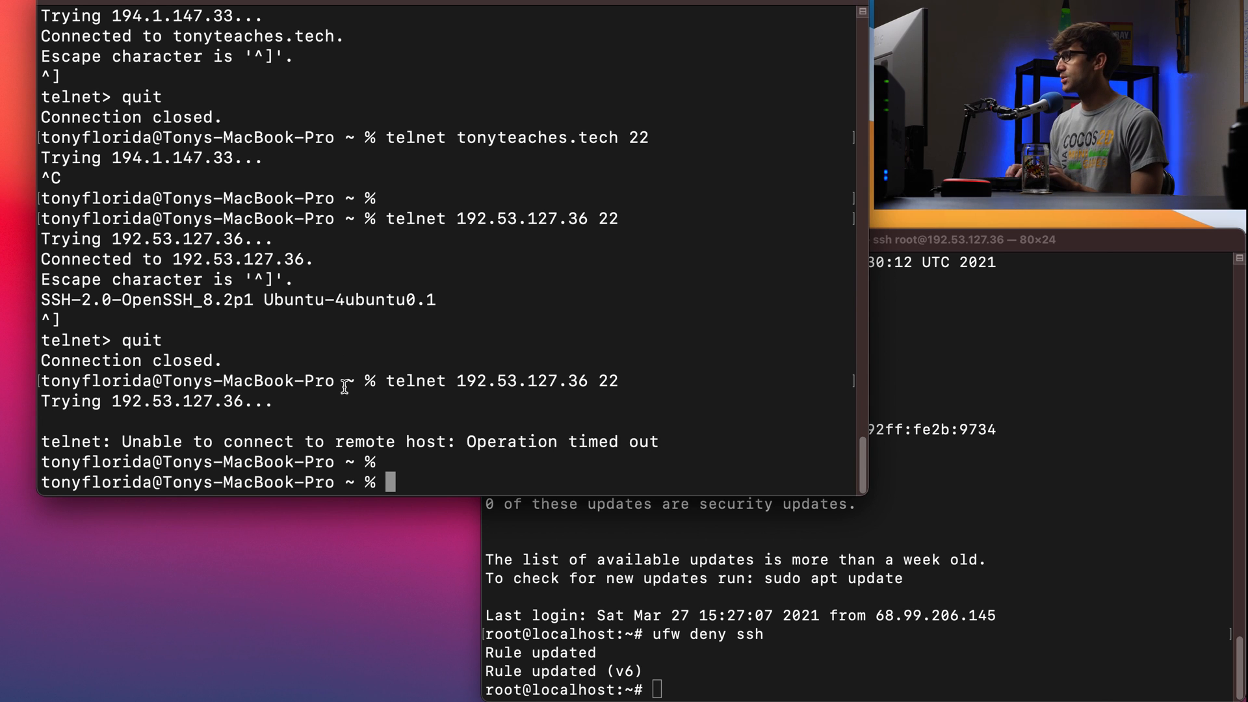
type("telnet google.com 443")
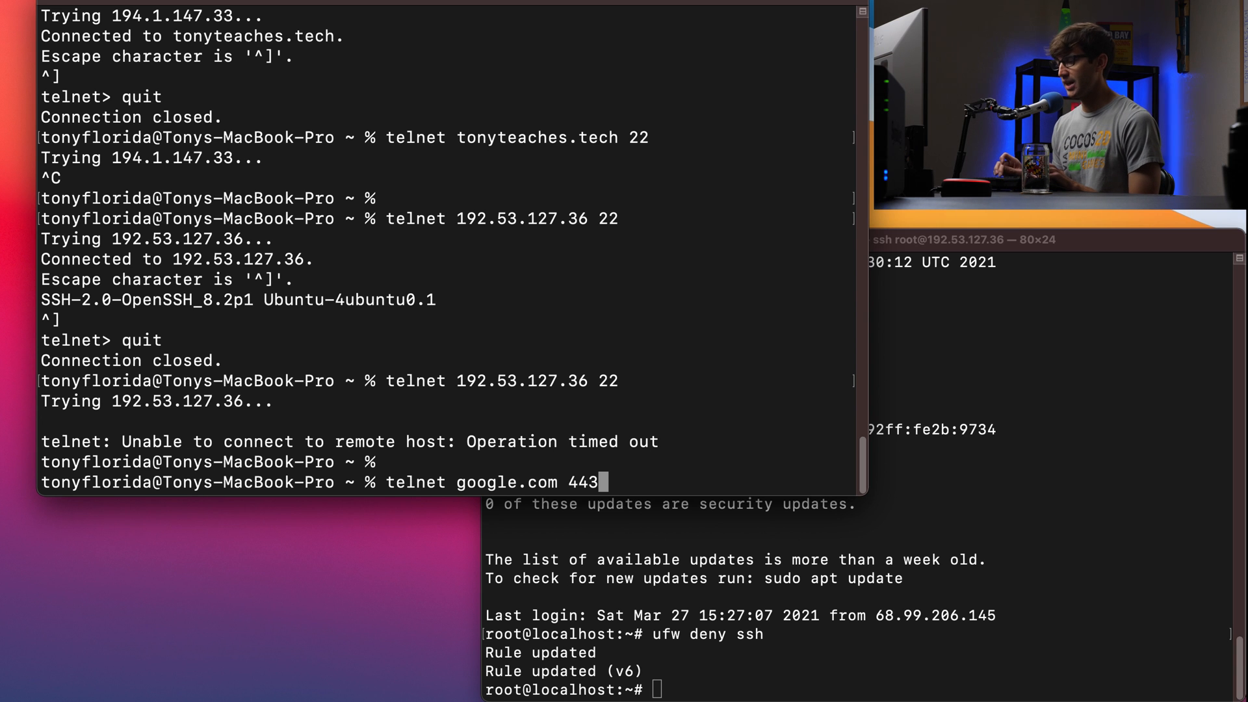
Telnet to google.com on port 443, which connects, then quit the session.
key("Return")
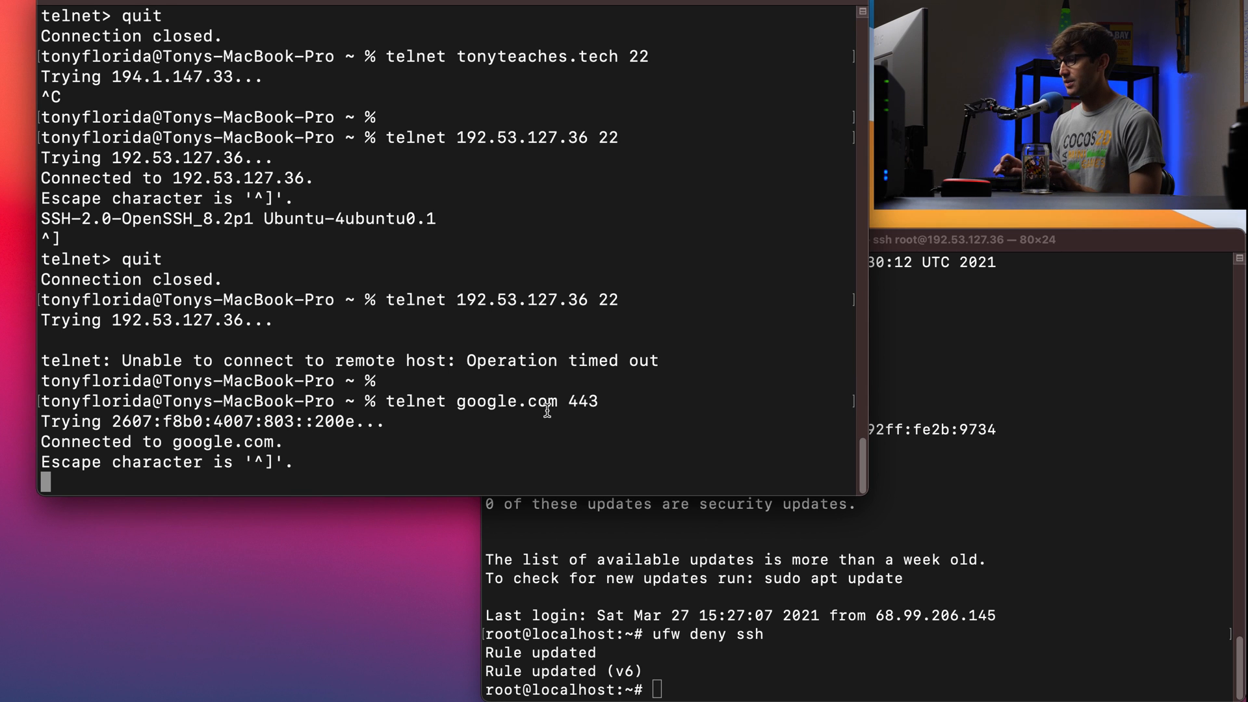
key("ctrl+bracketright")
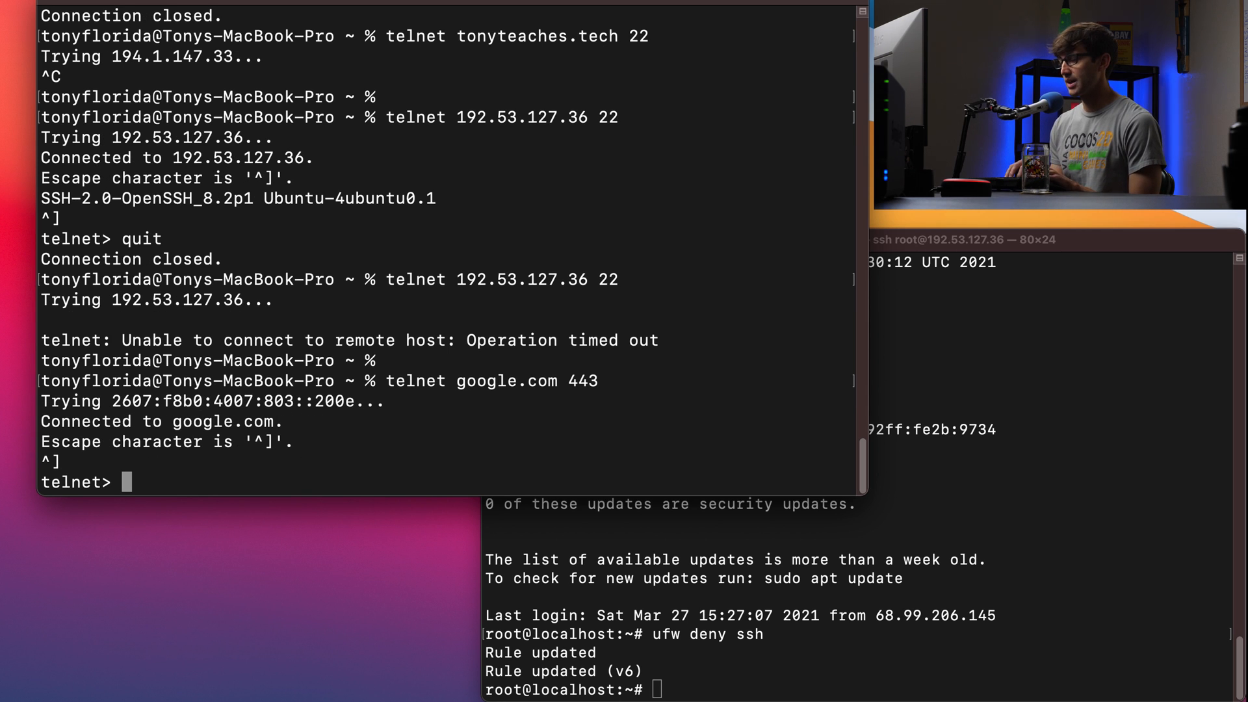
type("quit")
key("Return")
Telnet to google.com on port 9579, which hangs, and abort it with Ctrl+C.
key("Up")
key("BackSpace")
key("BackSpace")
key("BackSpace")
type("9579")
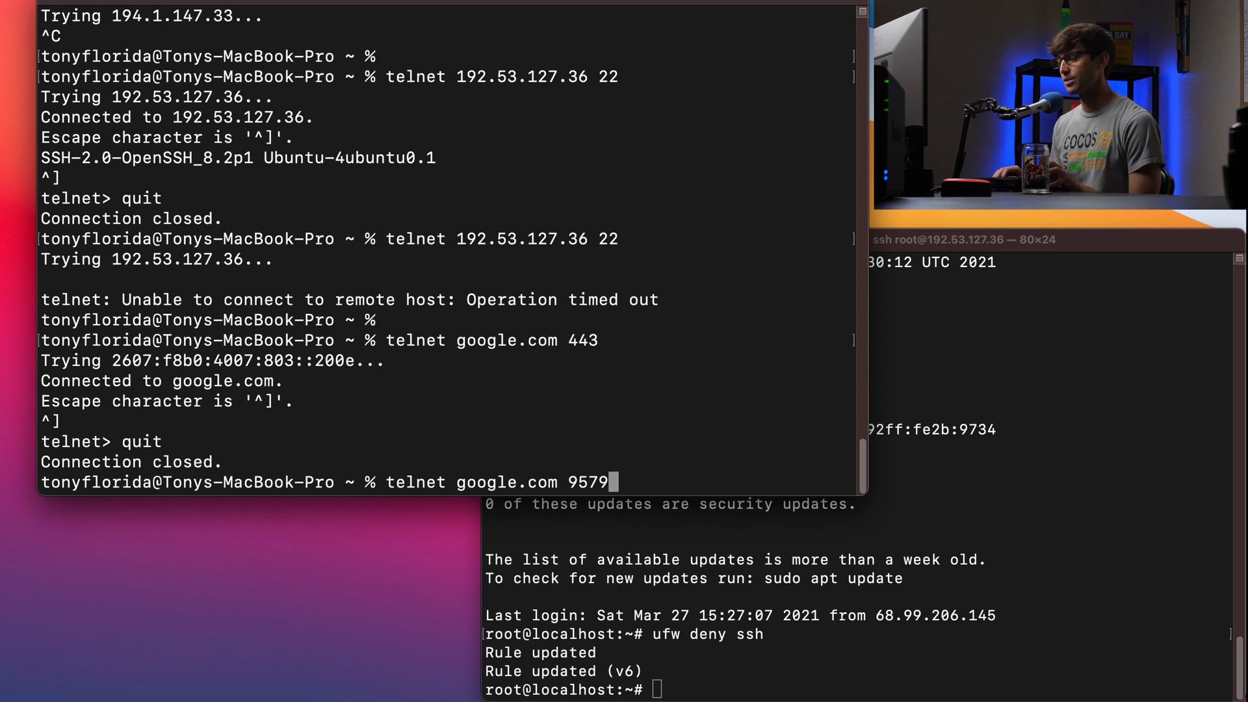
key("Return")
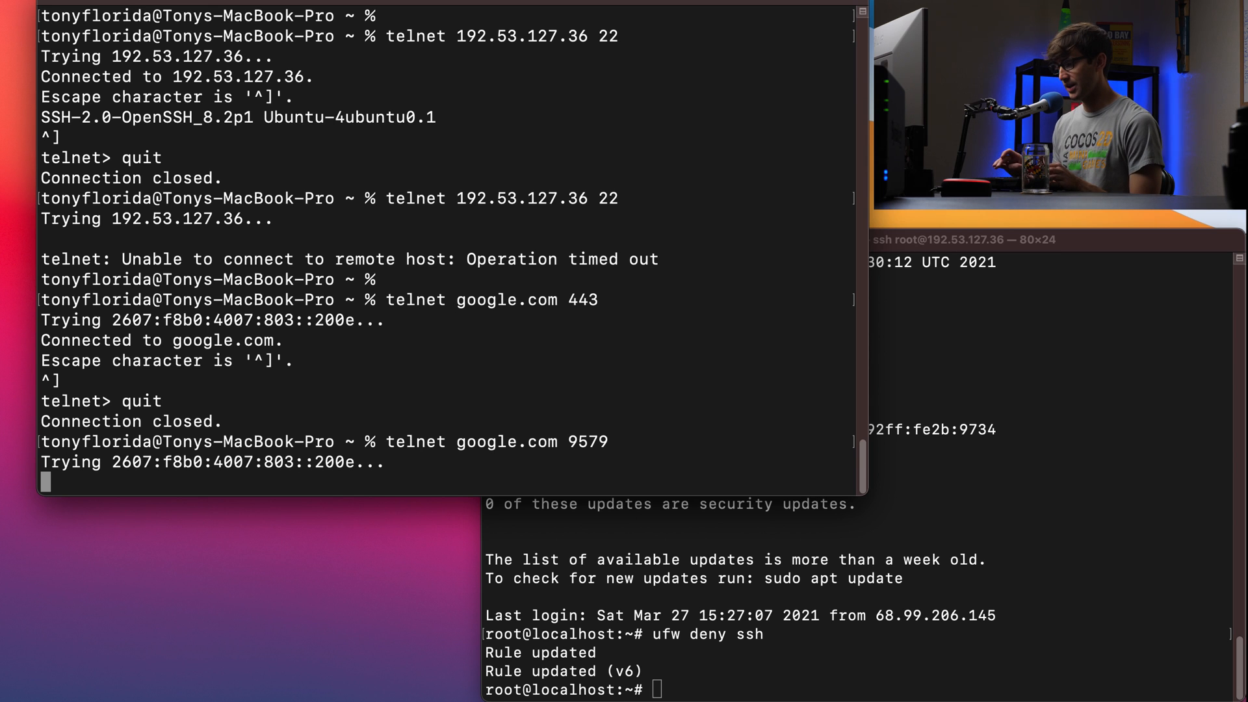
key("ctrl+bracketright")
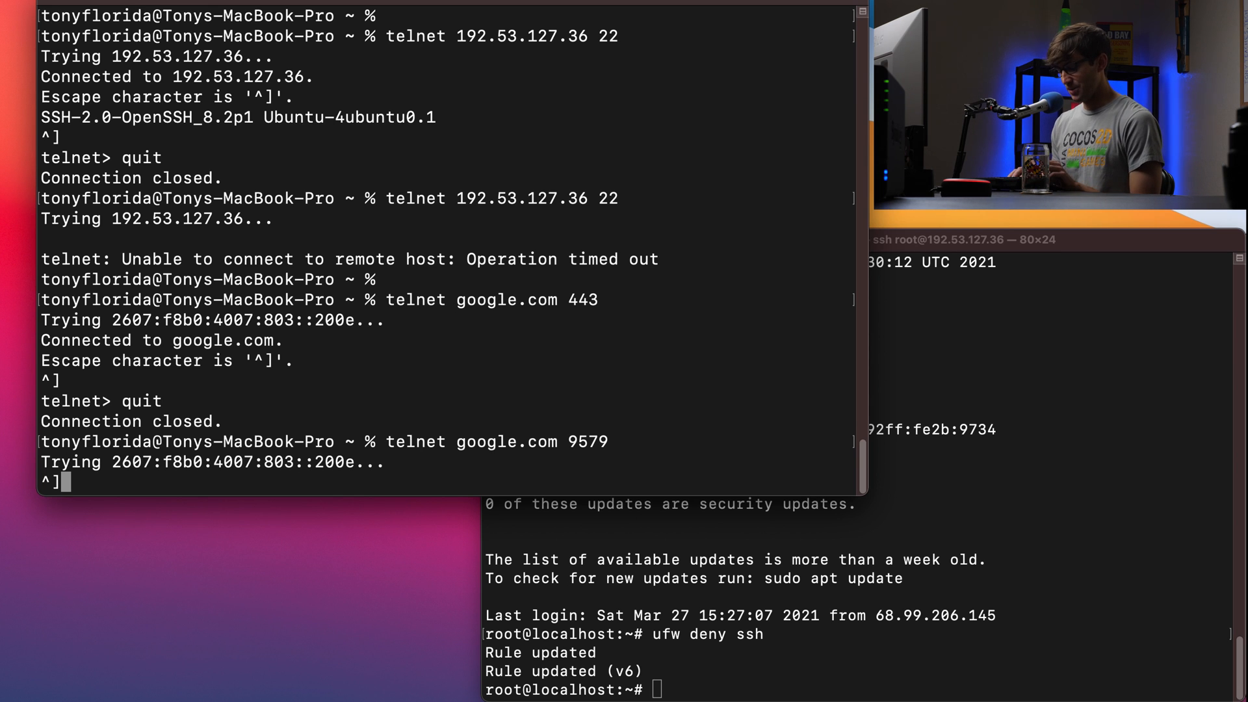
key("ctrl+c")
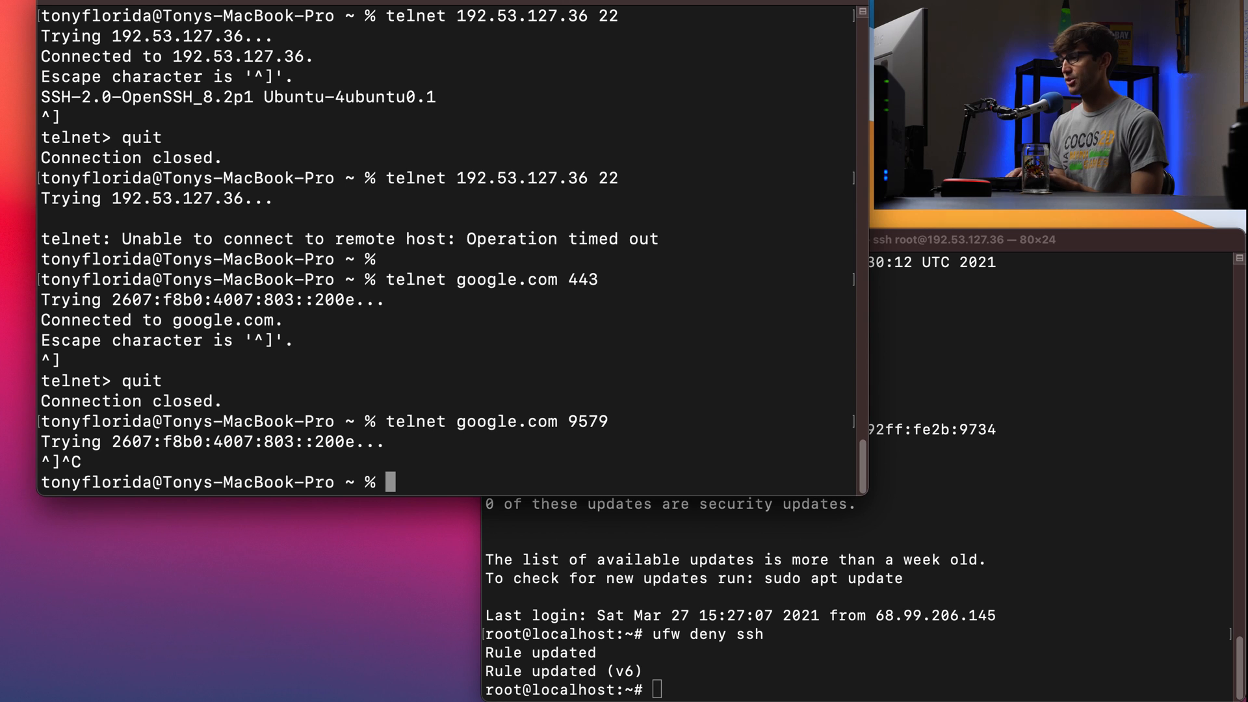
type("telnet ")
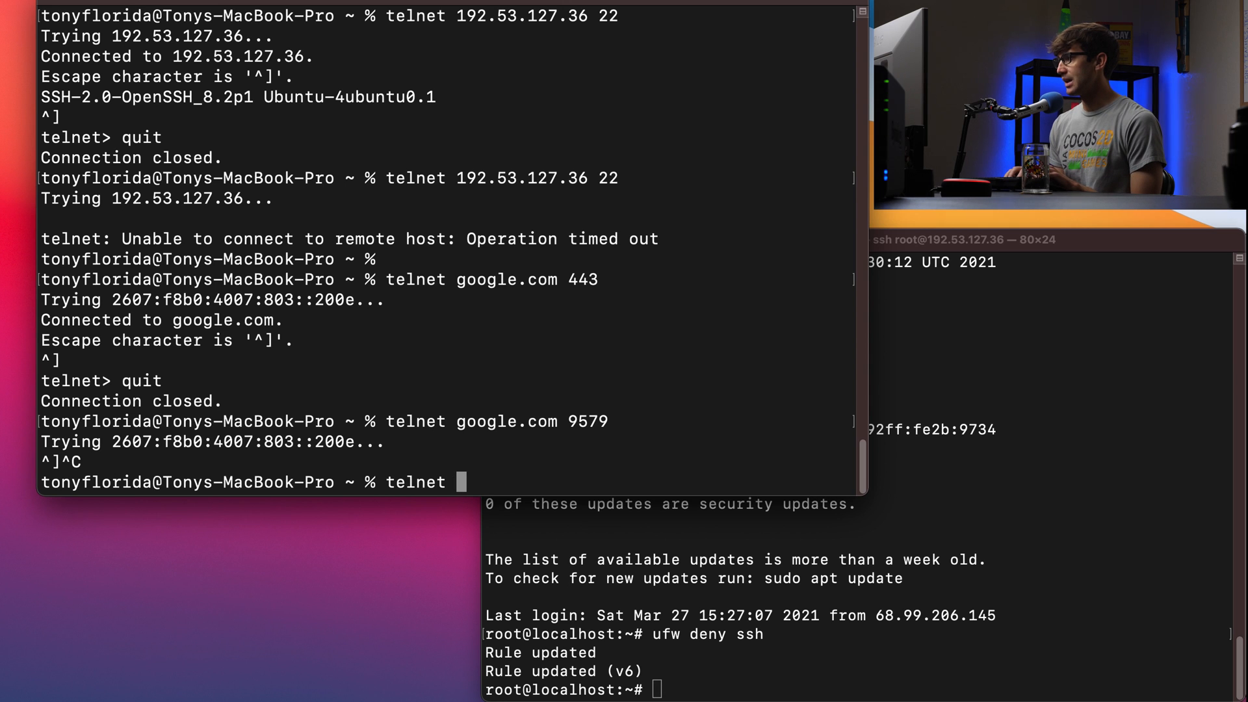
type("flooreeda.com 21")
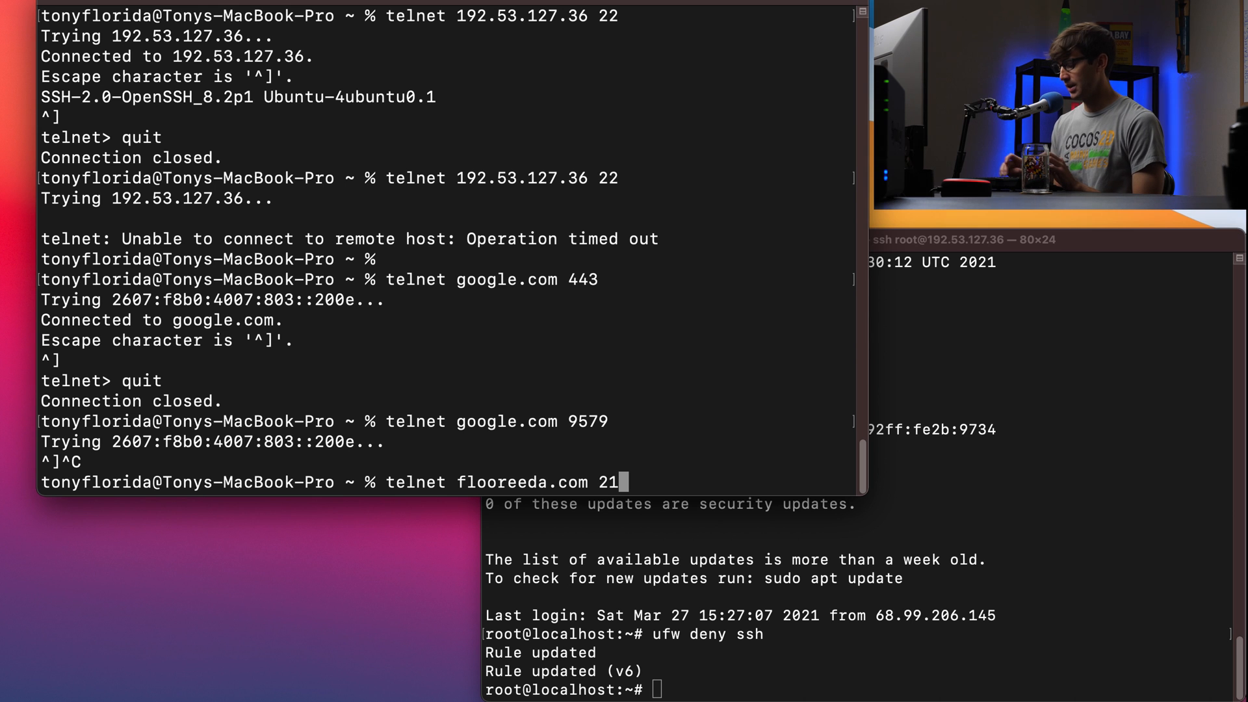
Telnet to flooreeda.com on port 21, reaching a DreamHost FTP server, and point out host and port.
key("Return")
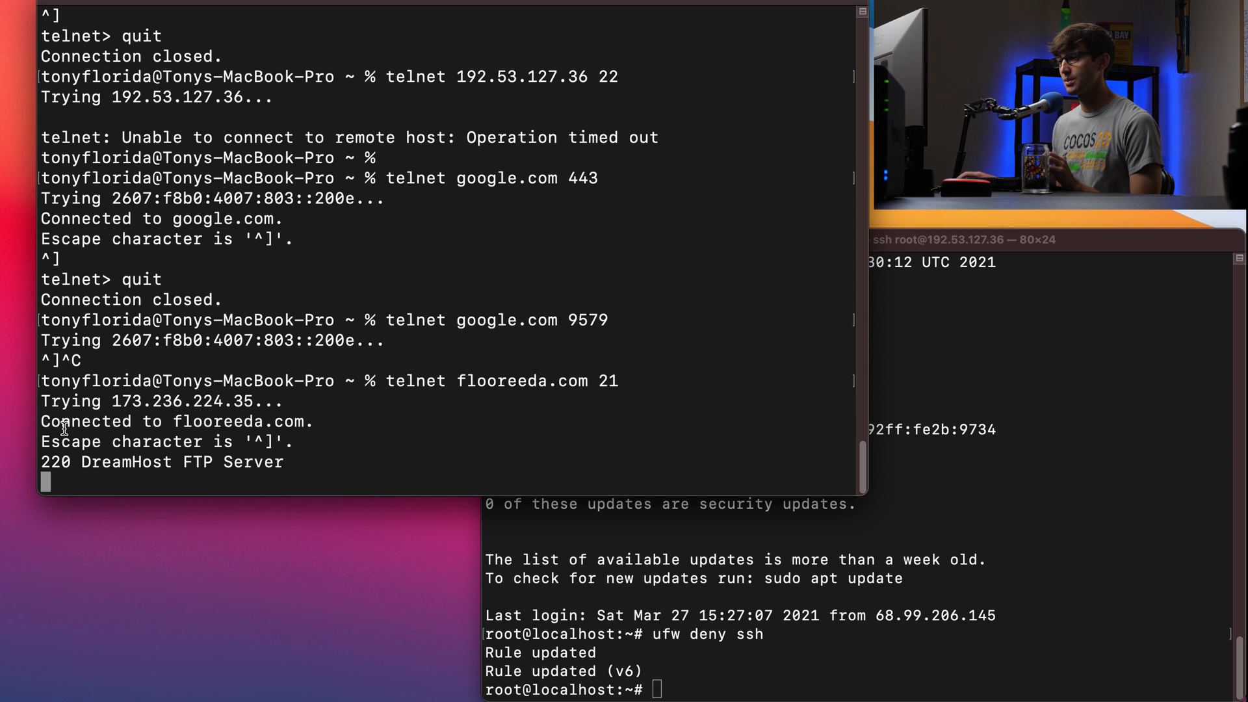
left_click_drag(43, 423, 164, 423)
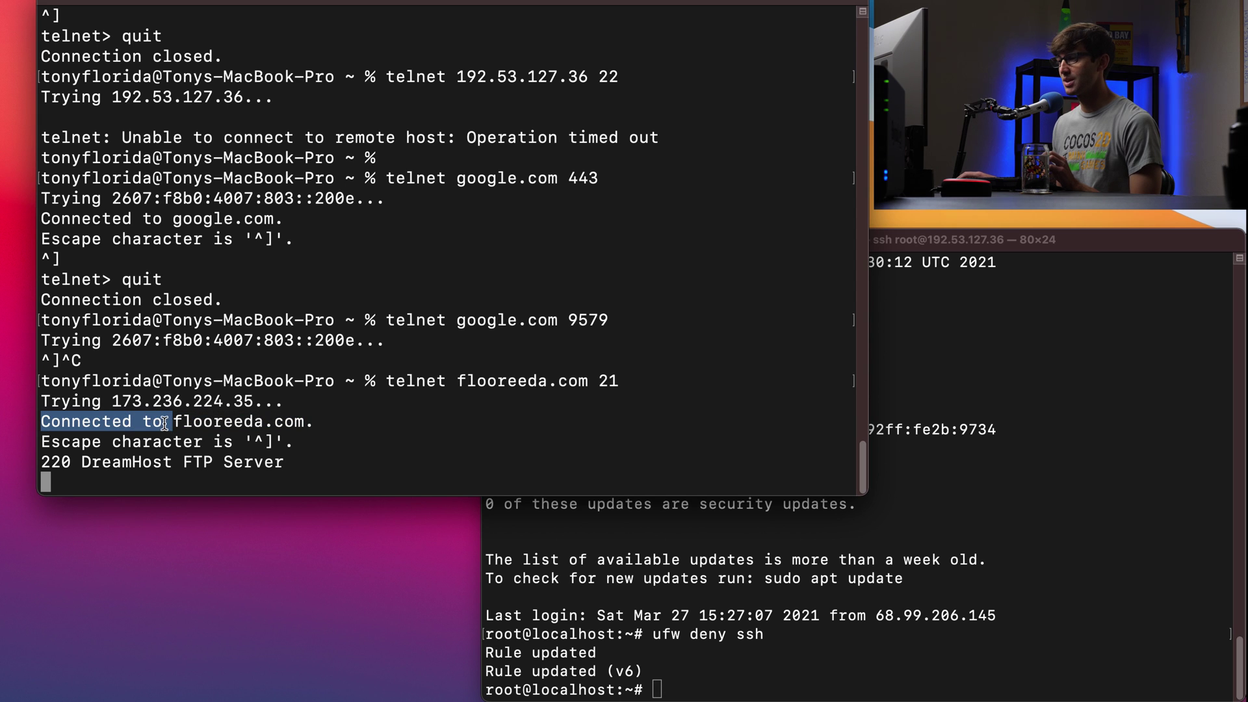
double_click(616, 381)
double_click(556, 382)
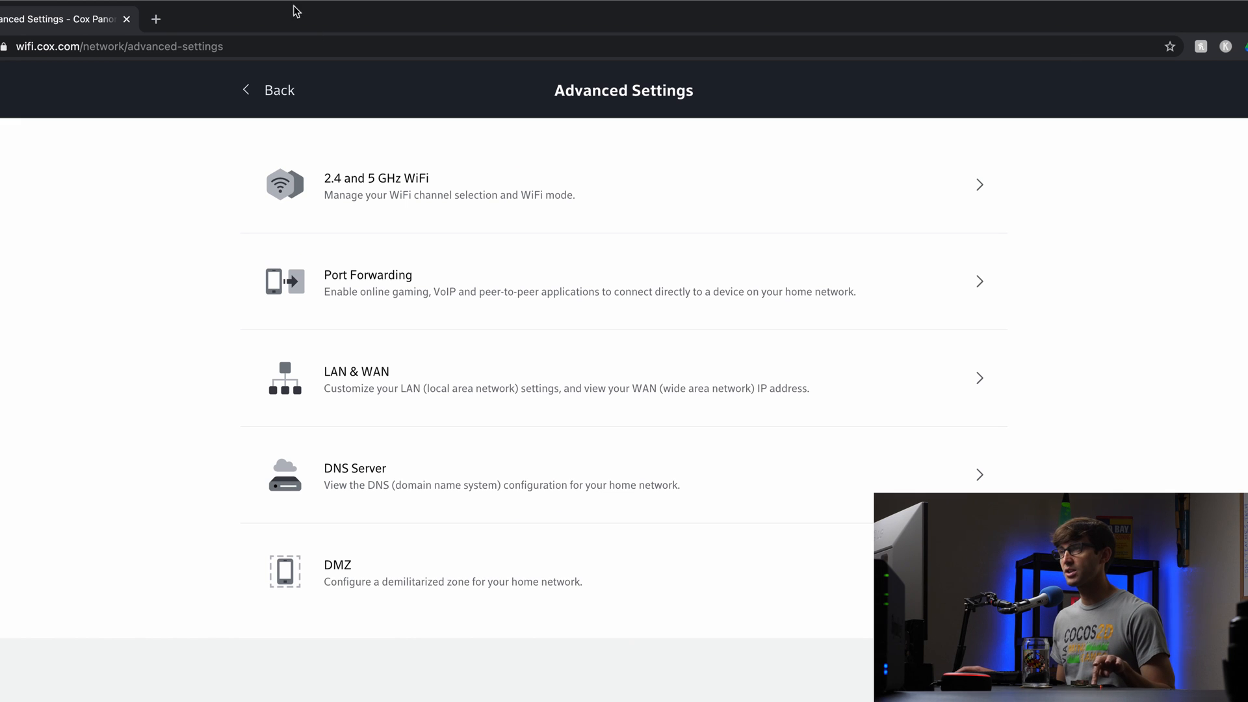
On canyouseeme.org check port 22, which reports an error, then return to the router settings.
left_click(157, 20)
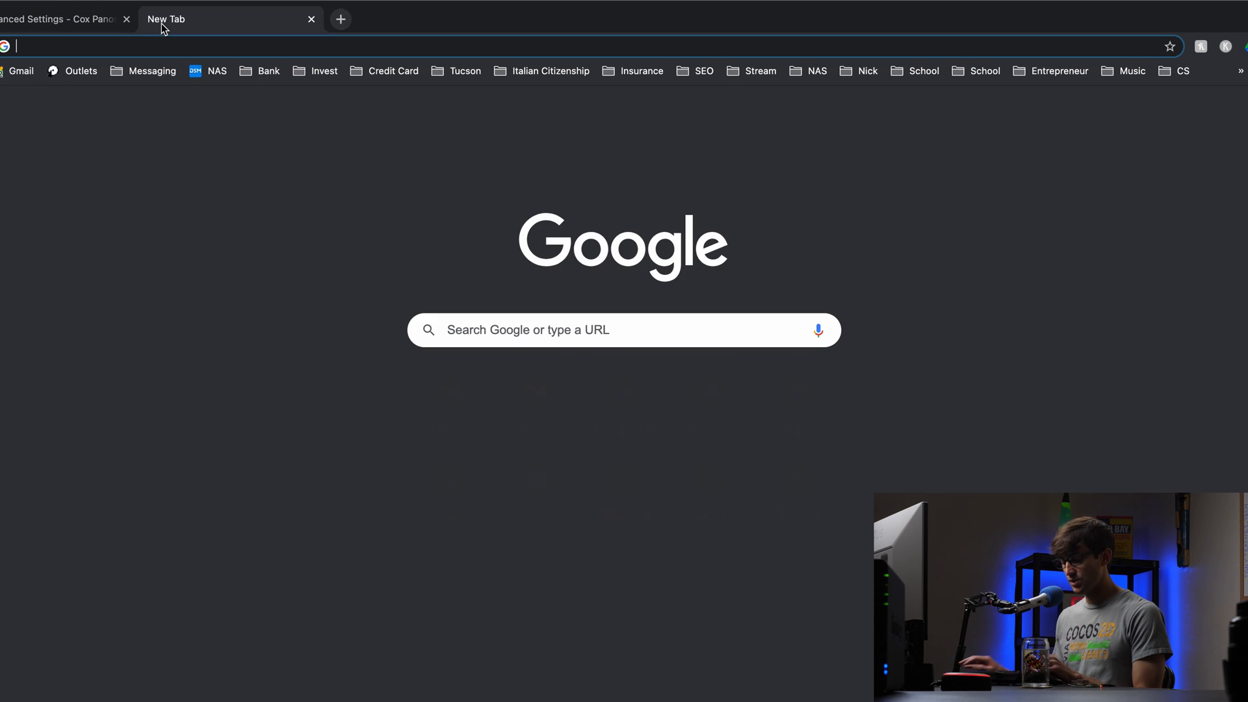
type("can")
key("Return")
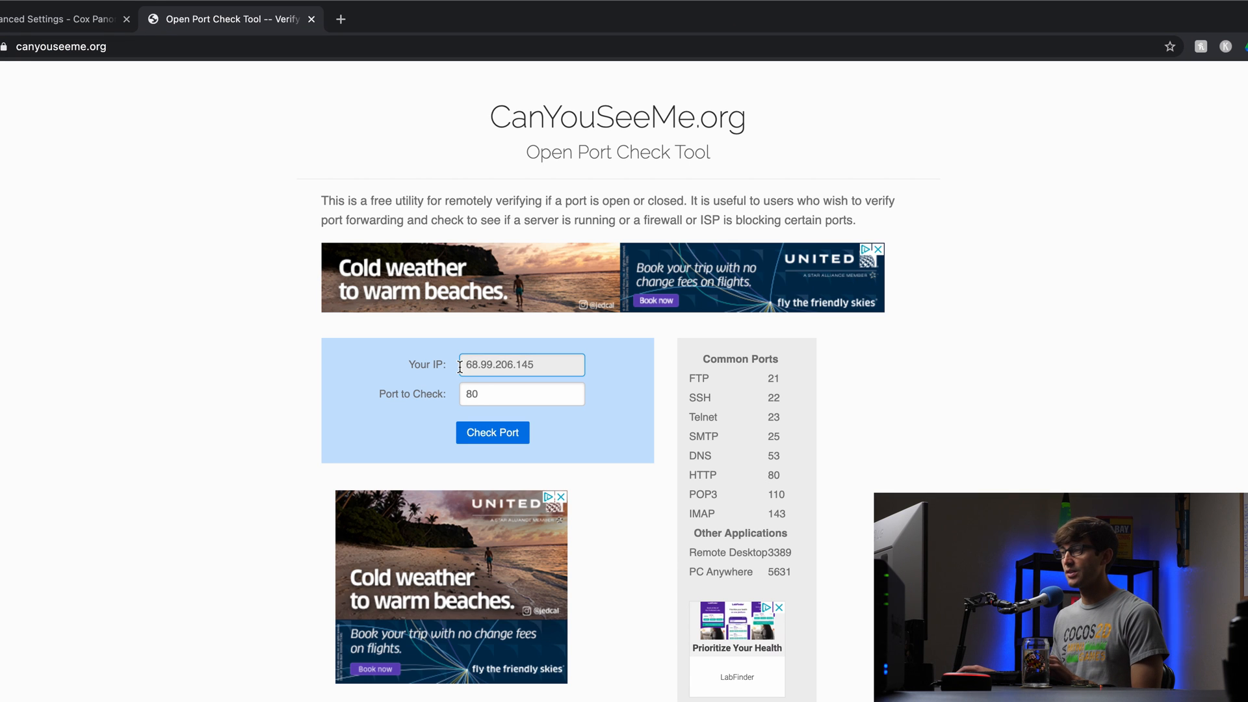
left_click(488, 398)
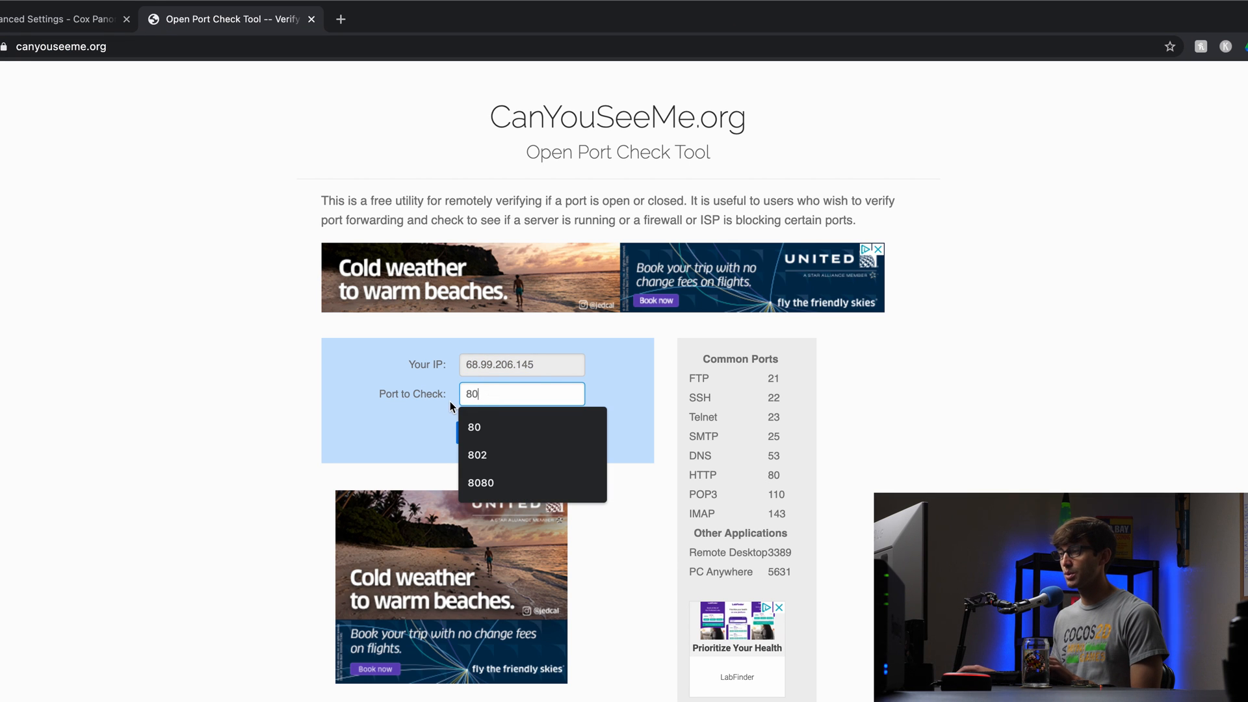
key("BackSpace")
key("BackSpace")
type("22")
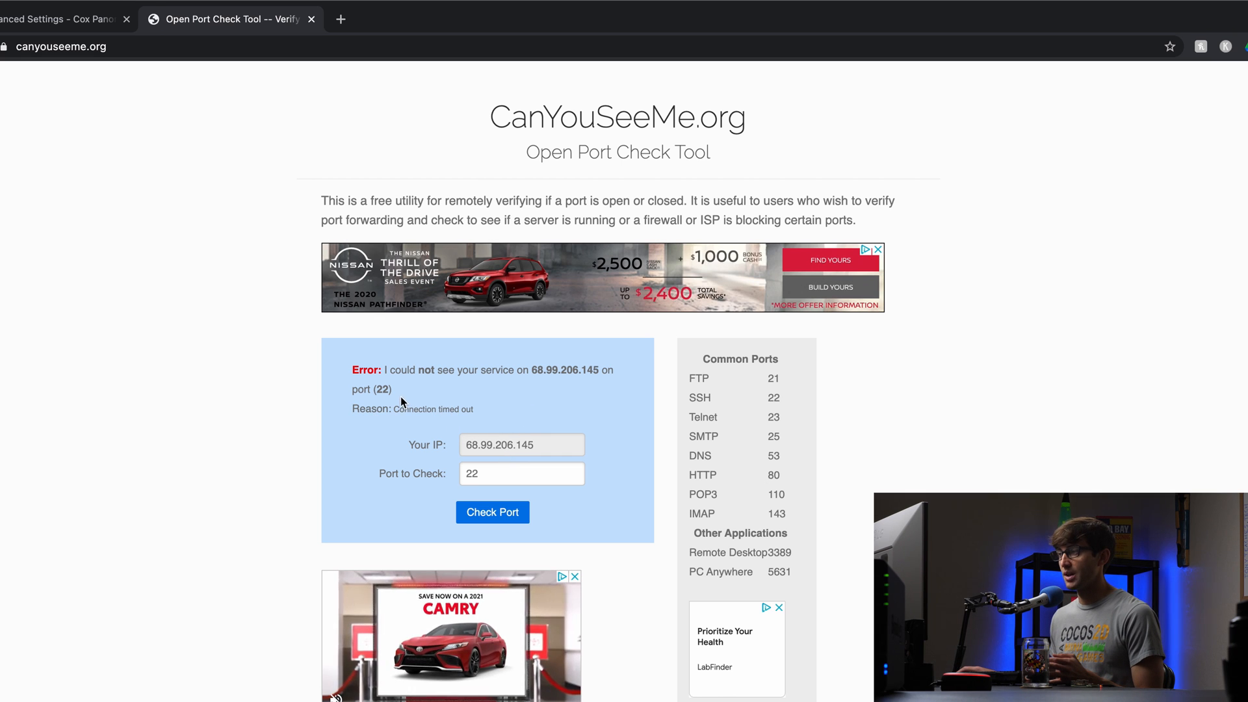
left_click(12, 24)
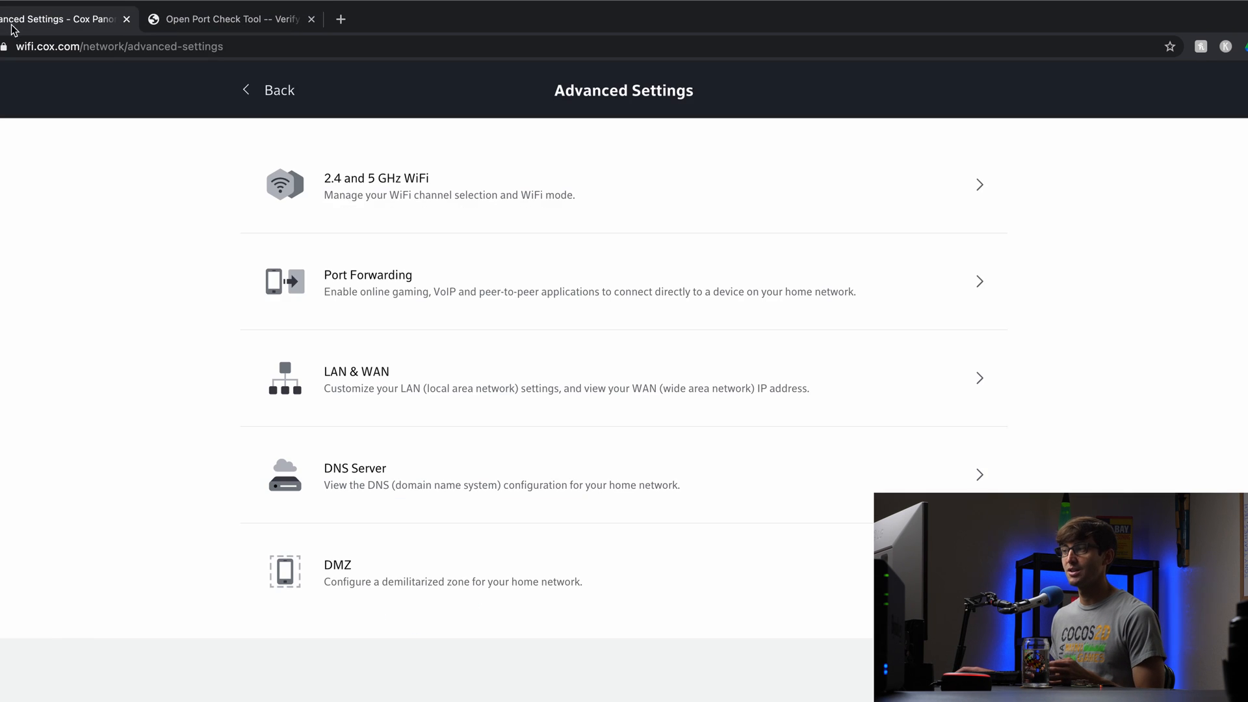
Start a new port forward in Cox Panoramic WiFi targeting raspberrypi-5.
left_click(365, 282)
left_click(643, 315)
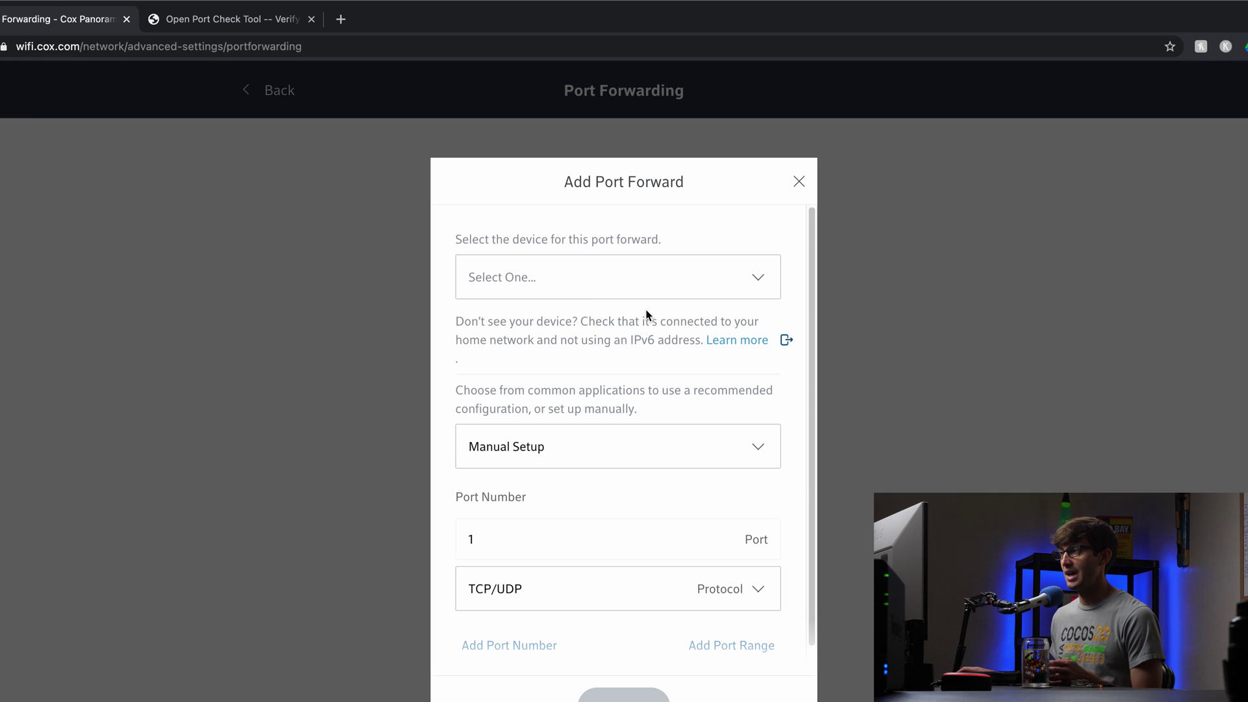
left_click(587, 280)
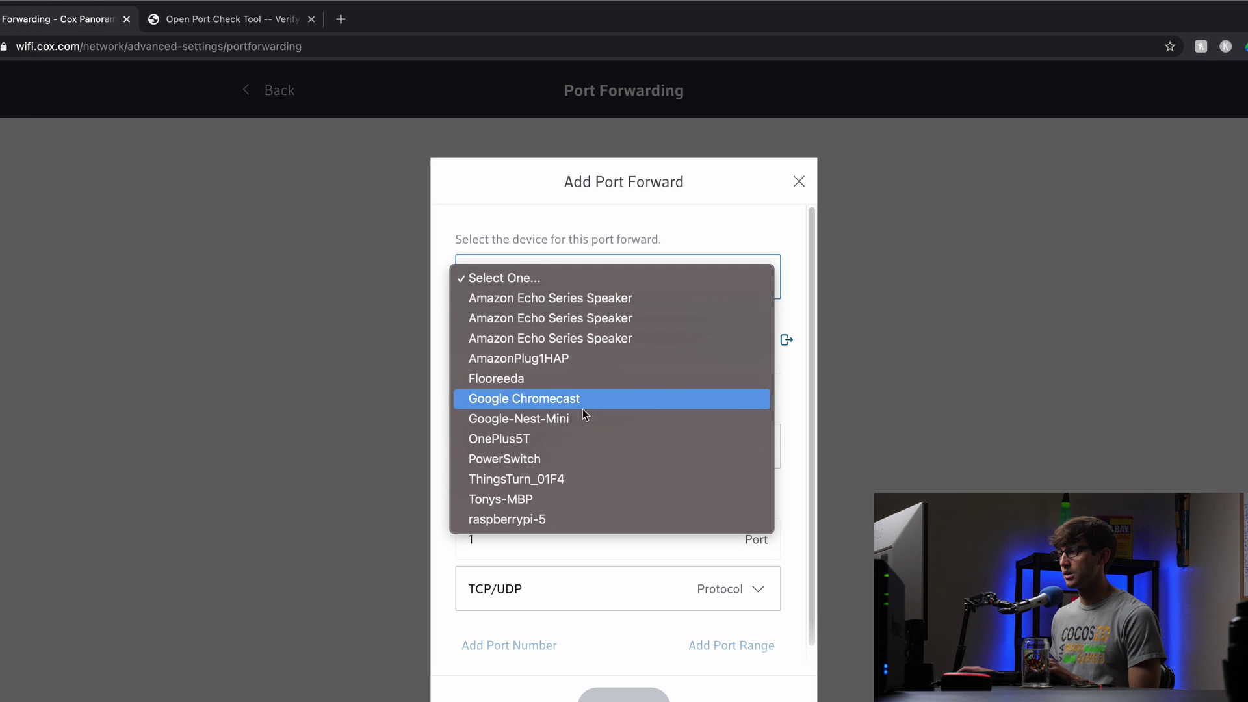
left_click(594, 521)
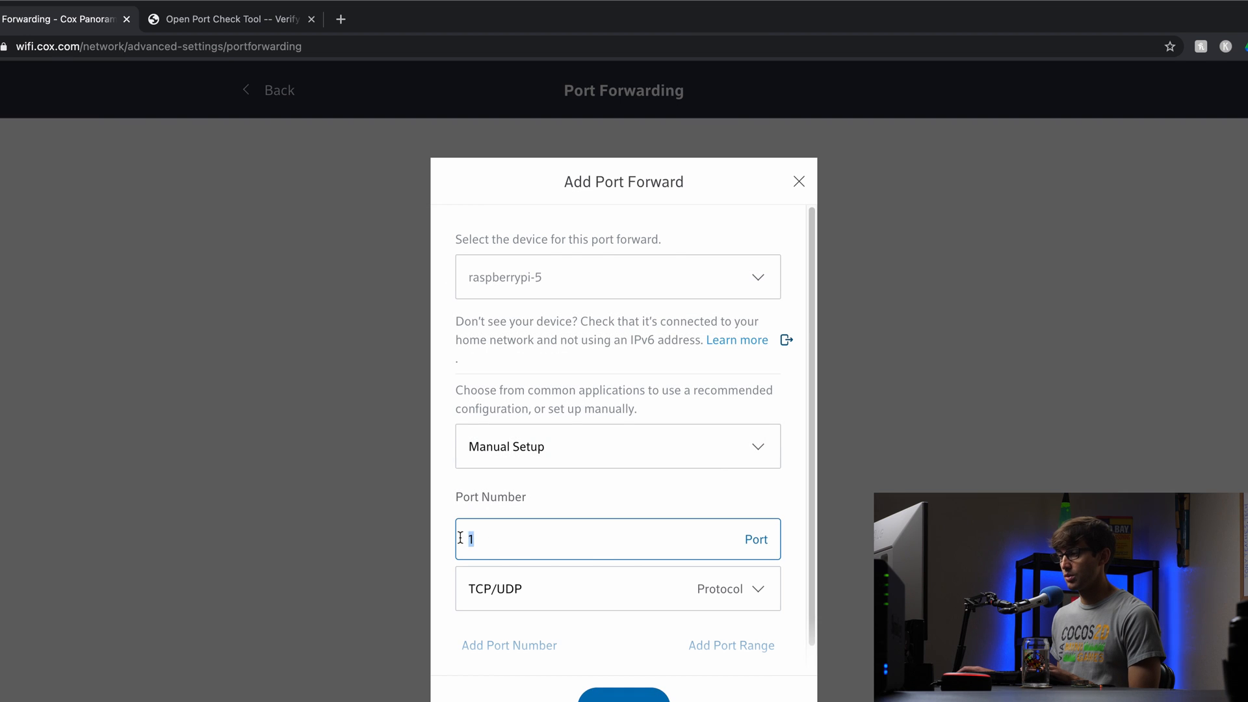
type("2")
Set the forward to port 22 over TCP, add it and confirm the success message.
left_click(532, 589)
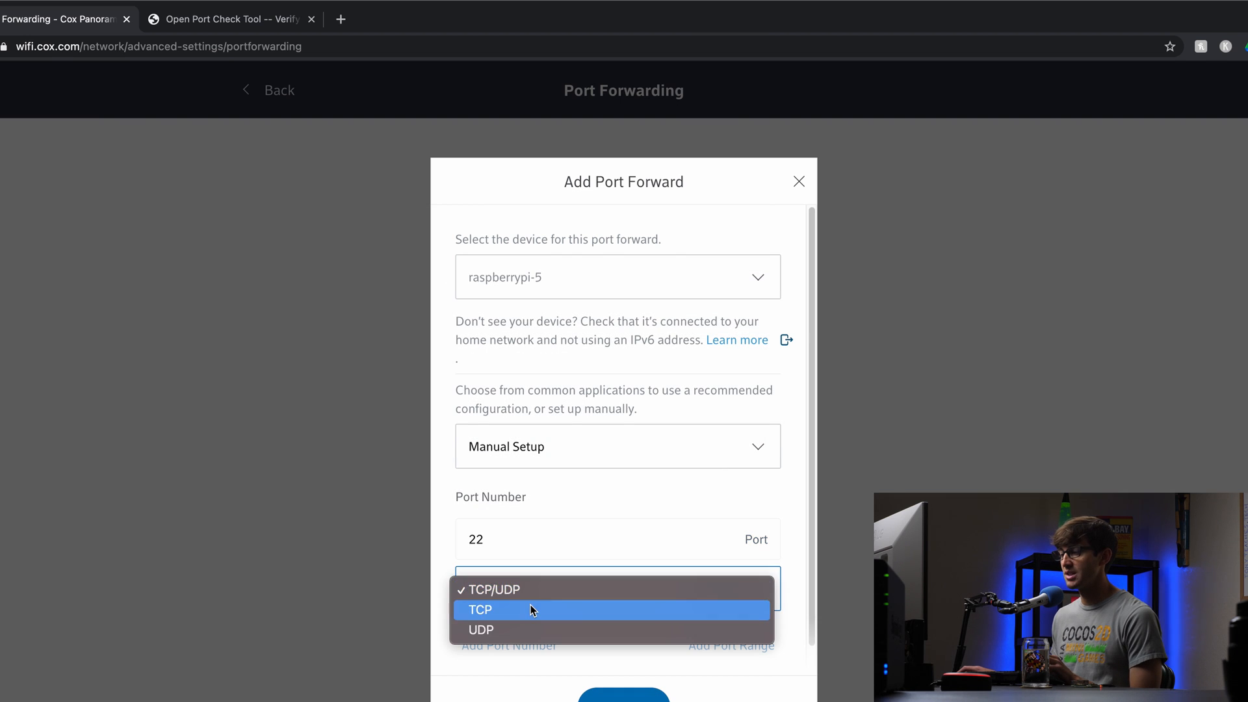
left_click(532, 609)
left_click(625, 697)
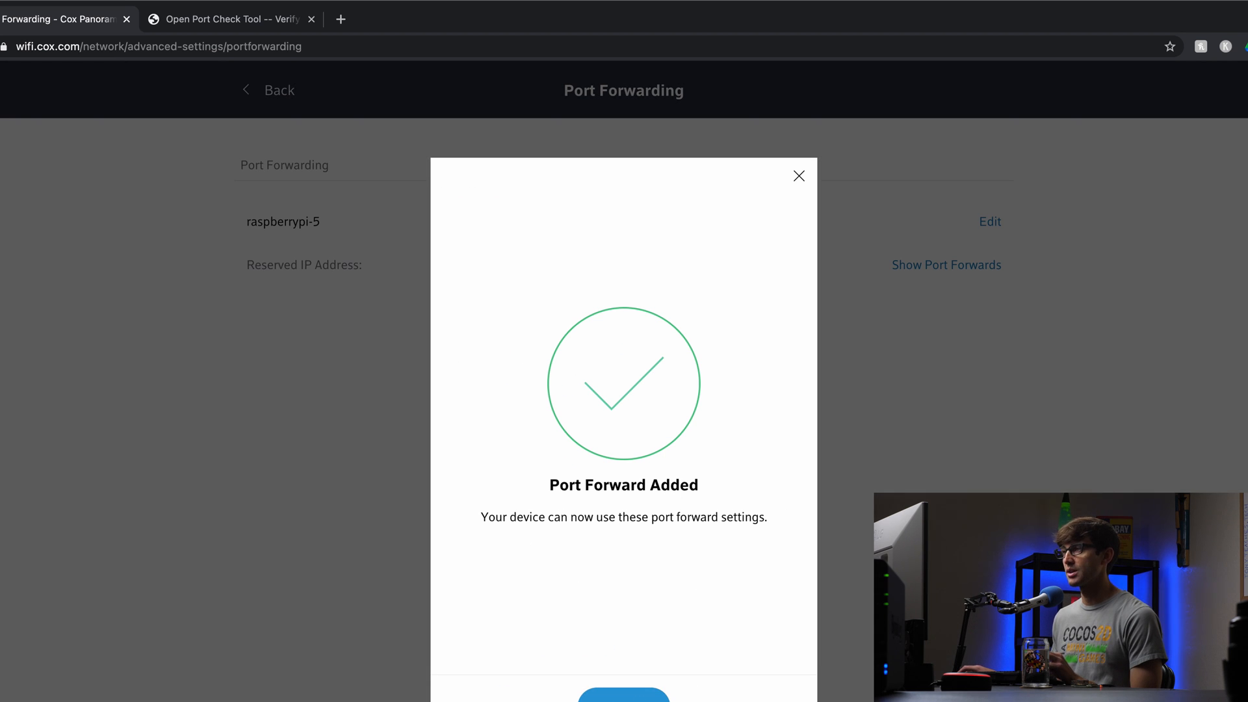
left_click(625, 696)
Recheck port 22 on CanYouSeeMe.org, which now reports success.
left_click(198, 22)
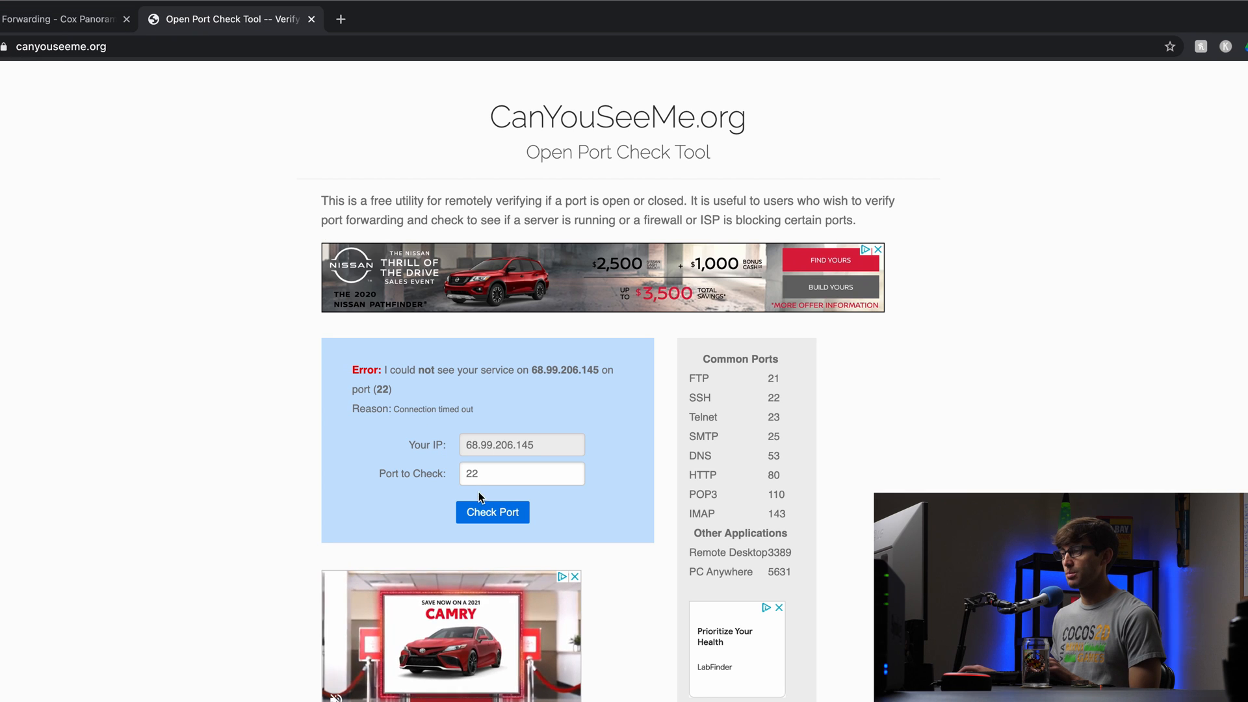
left_click(505, 475)
left_click(504, 515)
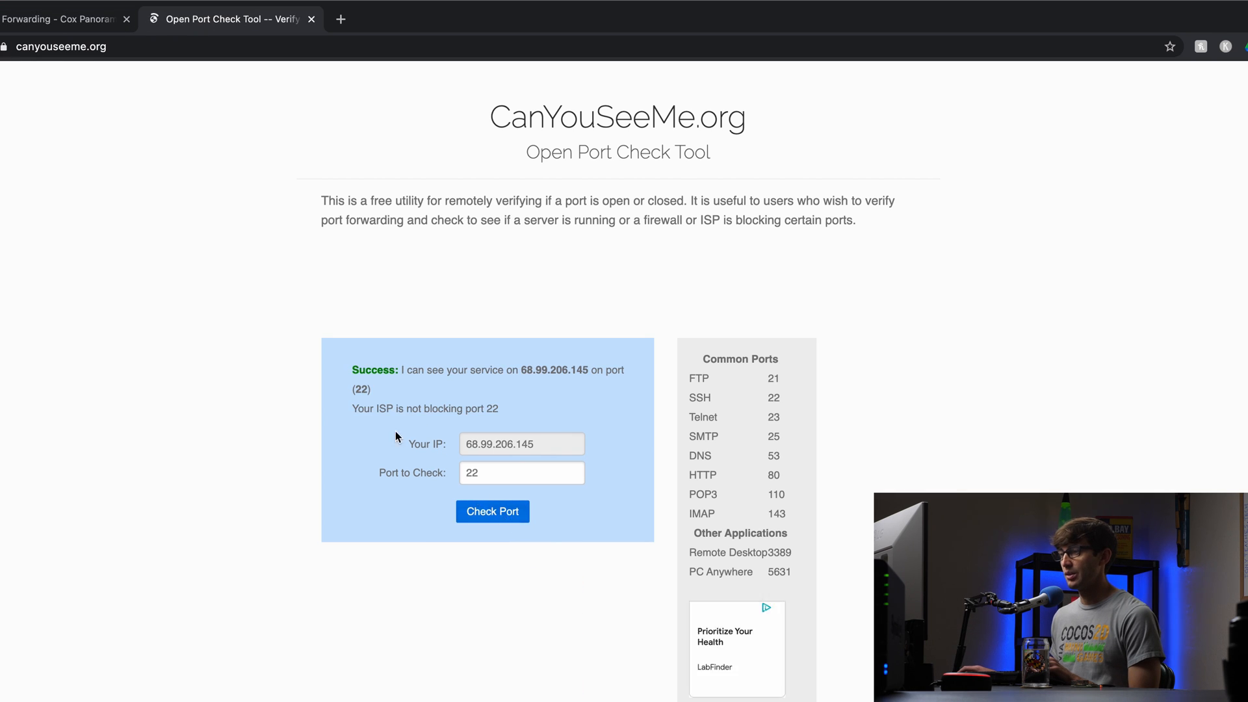